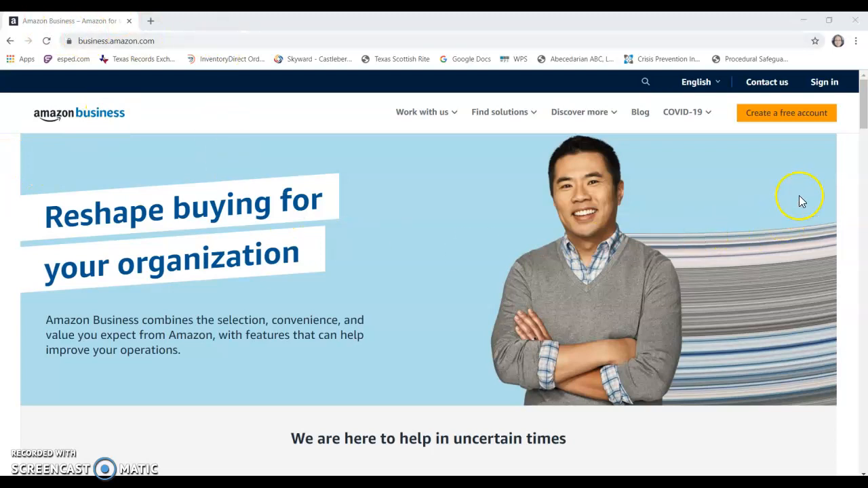
- Start creating a free Amazon Business account and submit the work email address
left_click(808, 113)
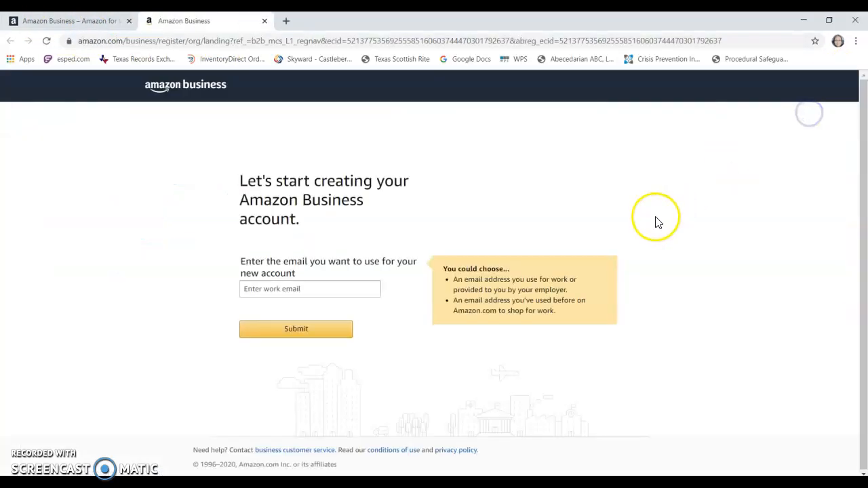
left_click(301, 287)
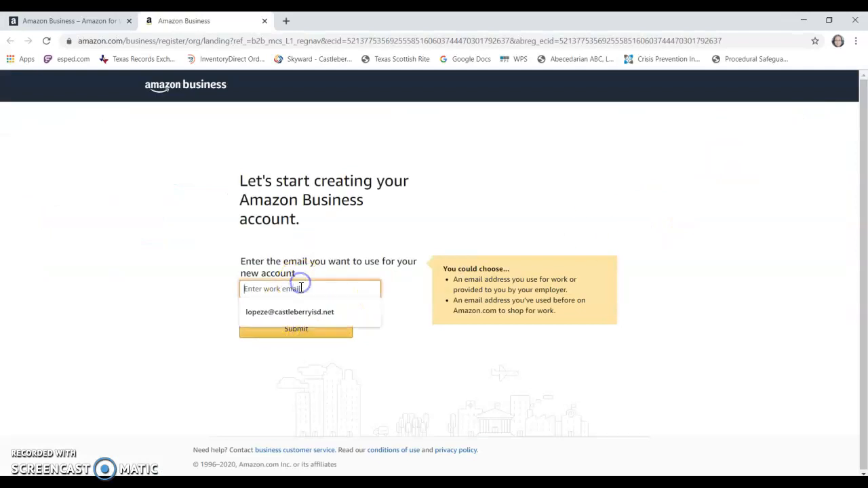
left_click(292, 315)
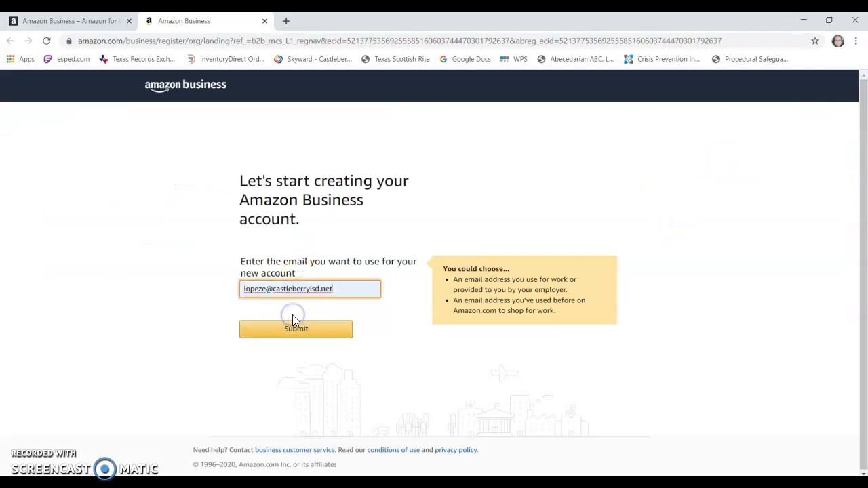
left_click(290, 332)
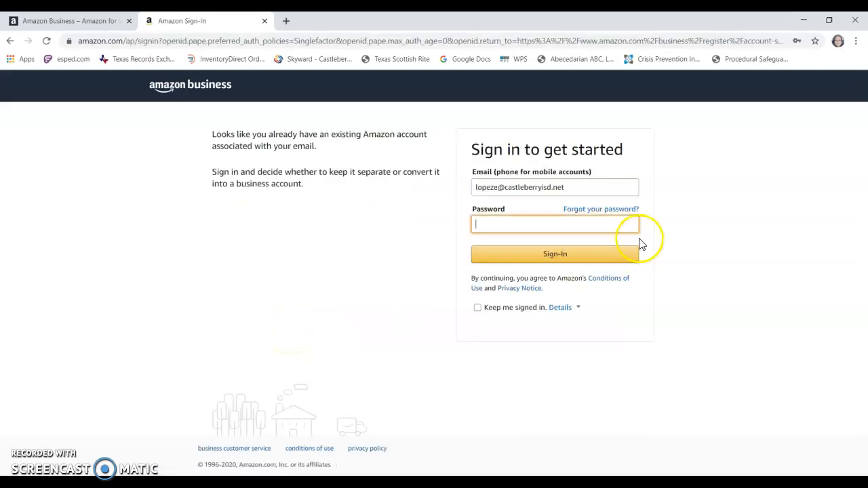
- Enter the account password and sign in
type("**********")
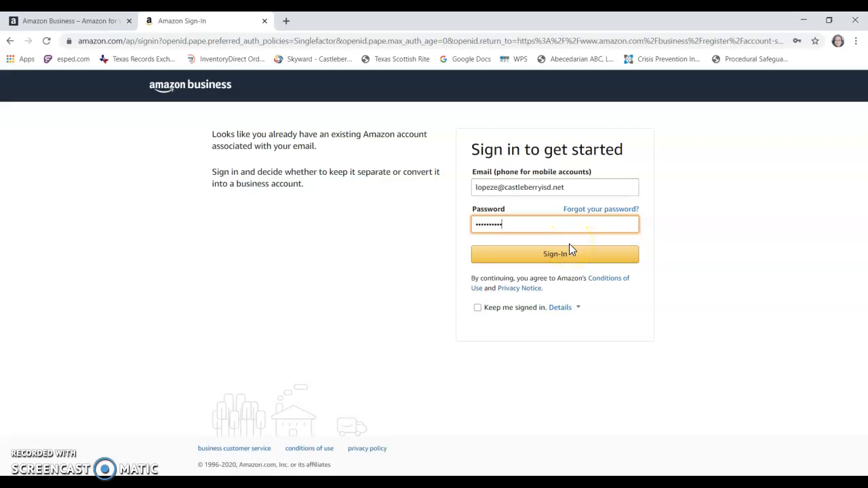
left_click(570, 245)
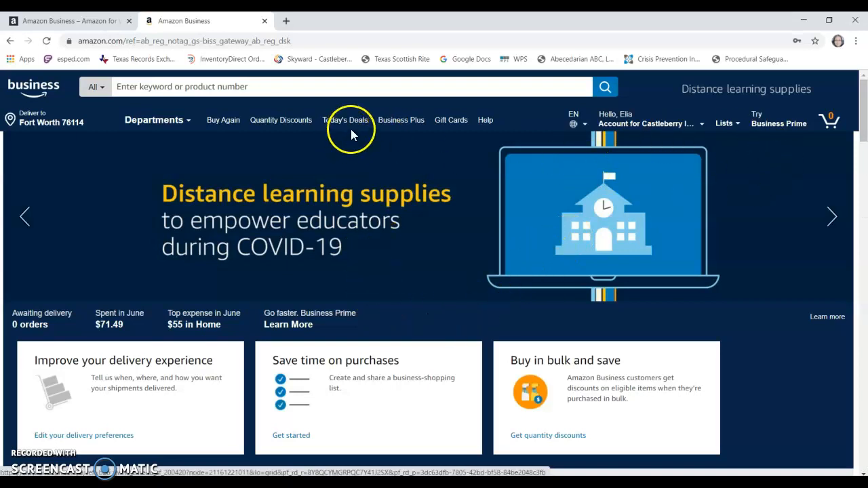
- Open the Business Plus selection page
left_click(390, 127)
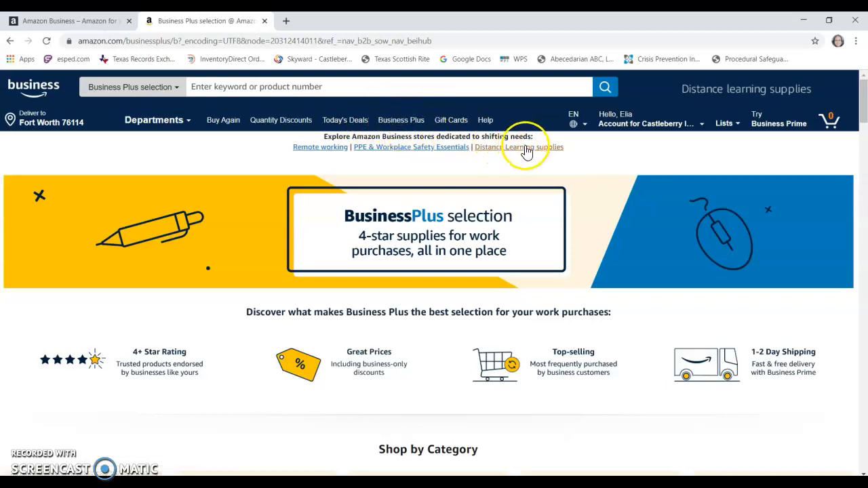
mouse_move(630, 127)
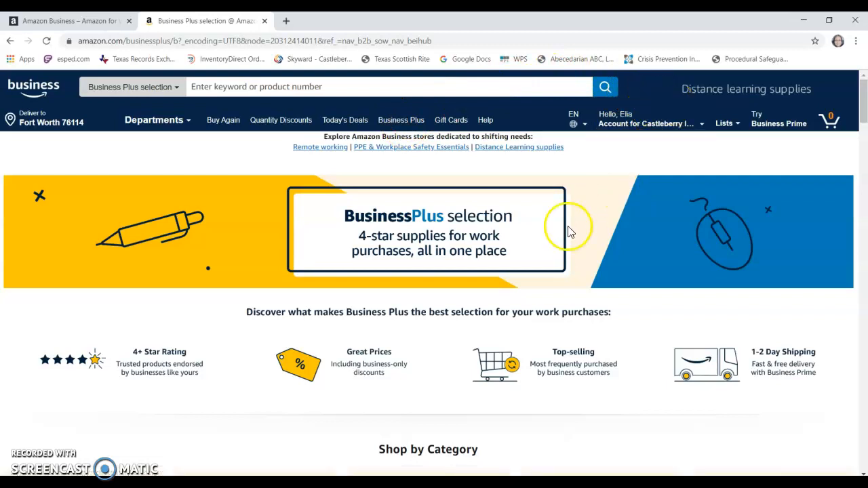
mouse_move(727, 123)
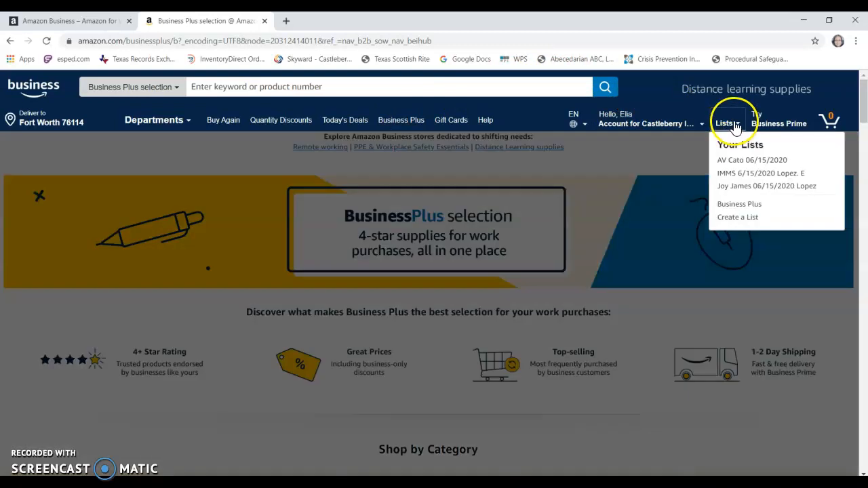
left_click(740, 222)
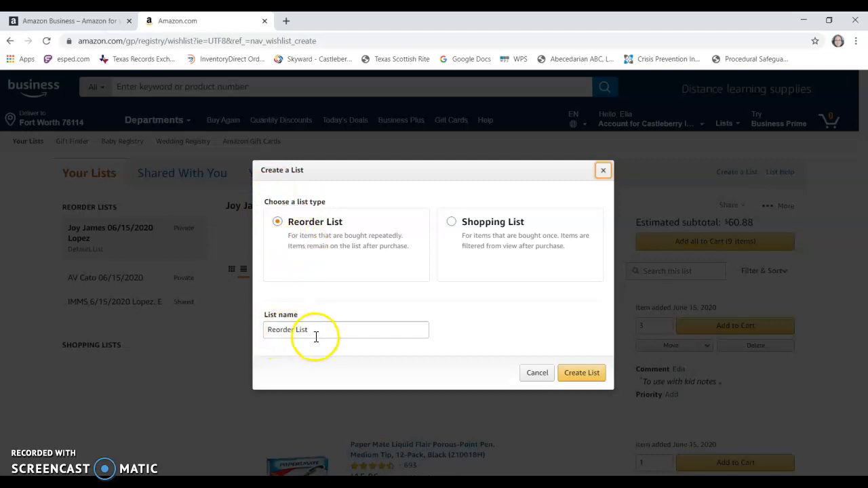
left_click_drag(312, 331, 249, 331)
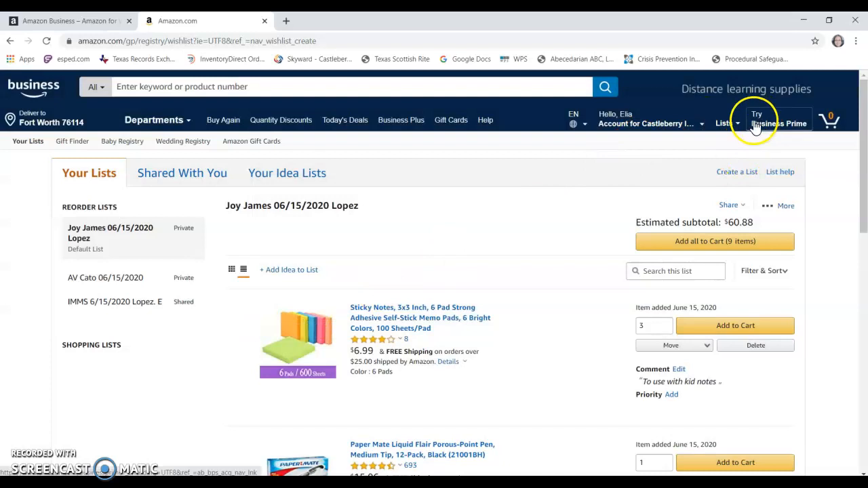
- Create a Reorder List named with the code CE, the date 06/15/2020, and the account holder's last name and initial
mouse_move(745, 129)
left_click(724, 217)
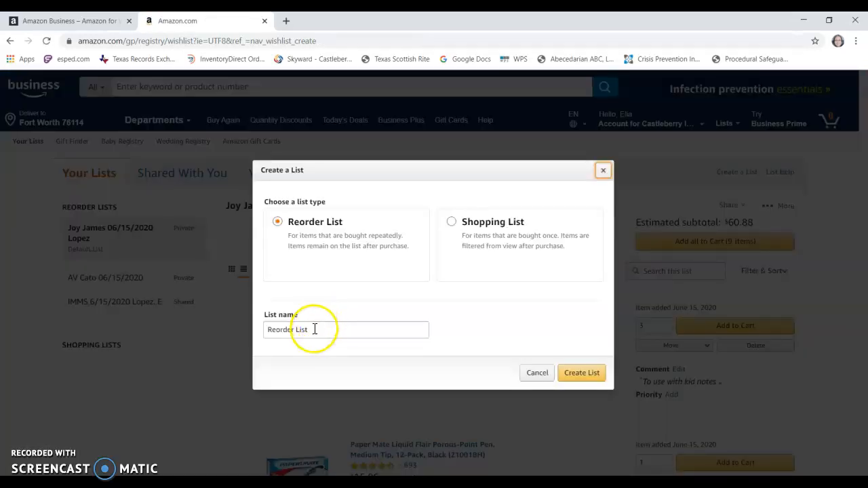
left_click(315, 329)
key("BackSpace")
key("BackSpace")
key("BackSpace")
key("BackSpace")
key("BackSpace")
key("BackSpace")
key("BackSpace")
key("BackSpace")
key("BackSpace")
key("BackSpace")
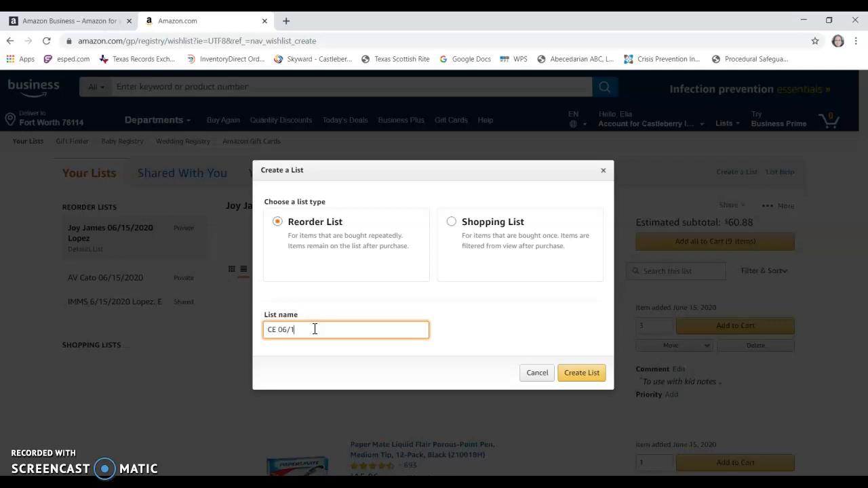
left_click(336, 329)
type("Lopez. E")
left_click(582, 373)
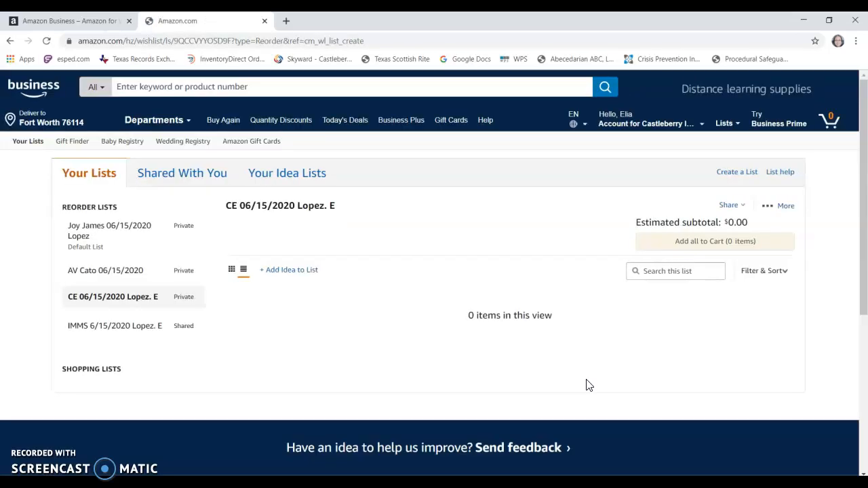
- Search all departments for "kid magnifying glass set"
scroll(379, 272, "down", 2)
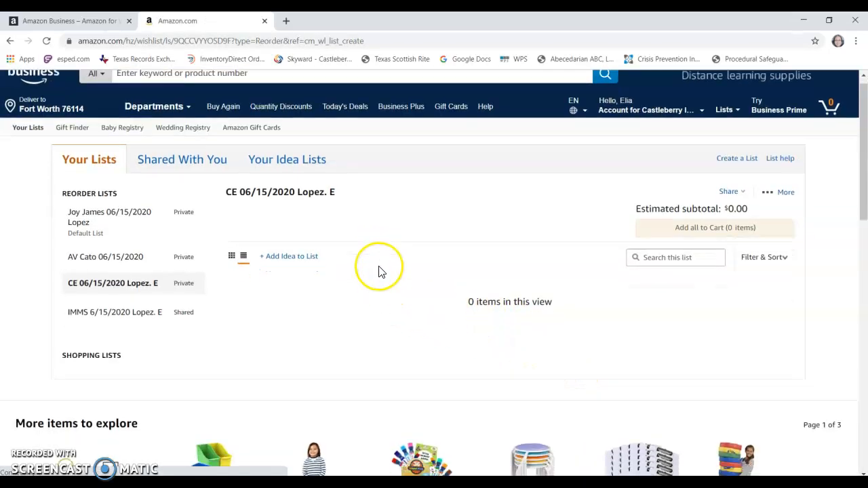
scroll(378, 272, "up", 2)
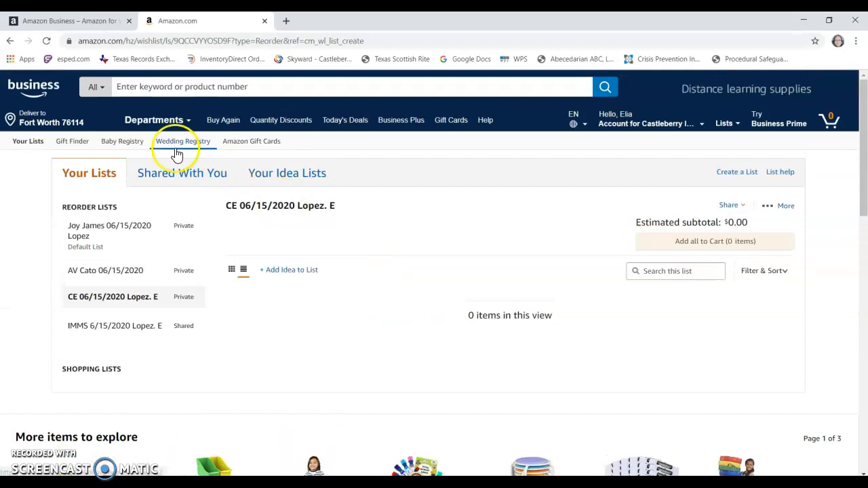
left_click(200, 87)
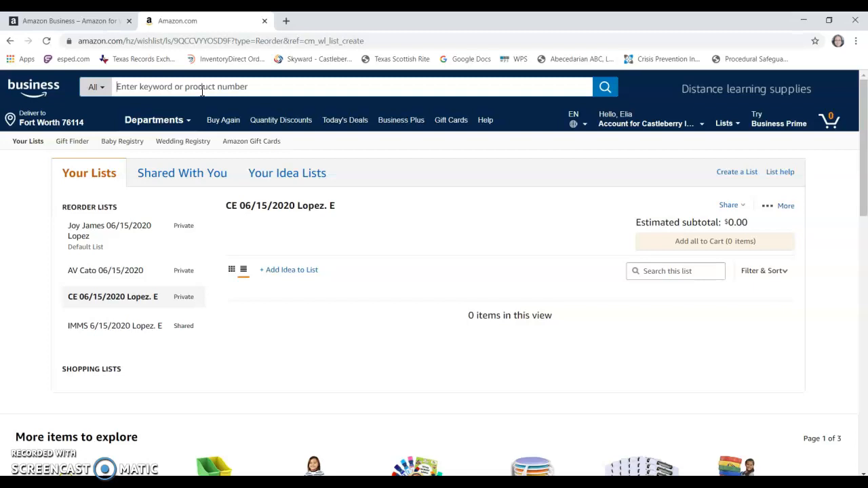
left_click(202, 87)
type("kid ")
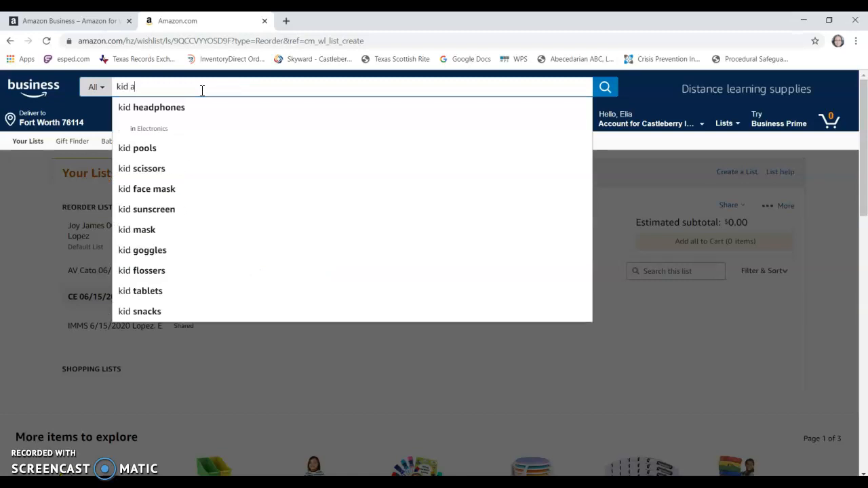
type("magnif")
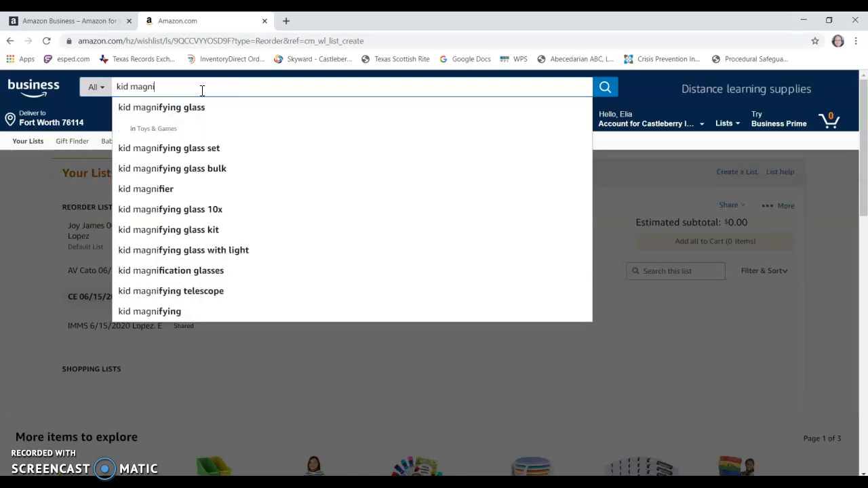
key("Down")
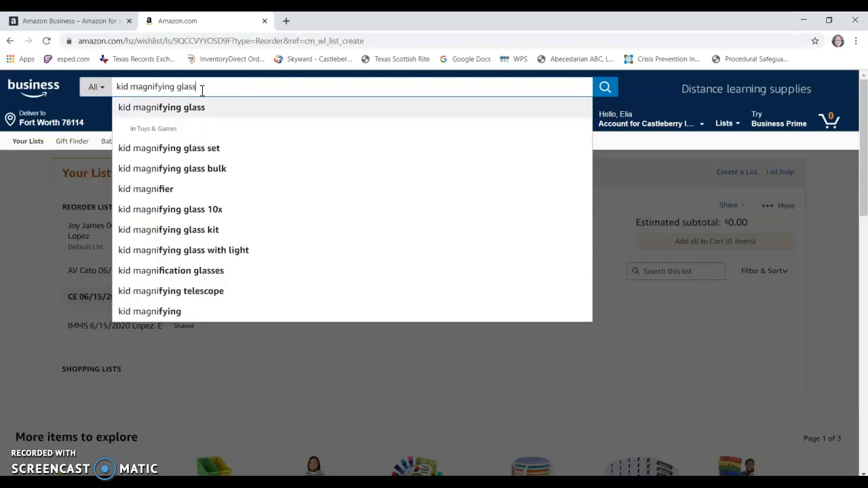
key("Down")
key("Down")
key("Return")
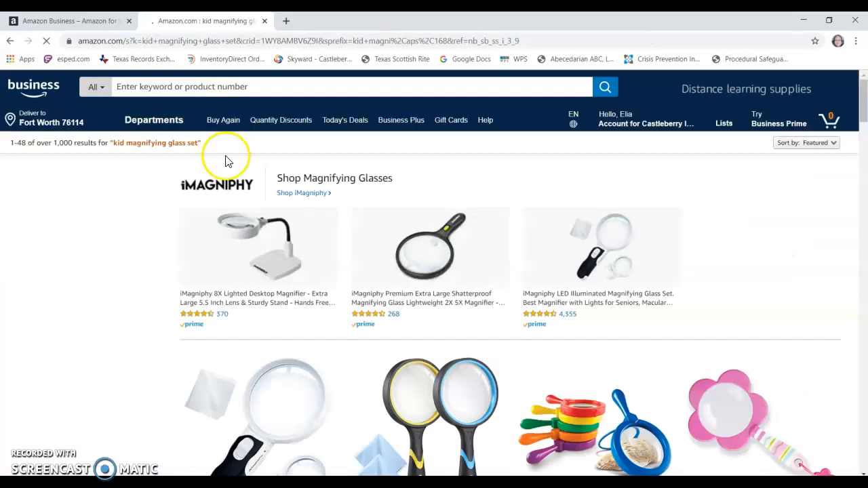
- Open the Learning Resources Jumbo Magnifiers, Set of 6, from the results and review the product page
scroll(620, 349, "down", 3)
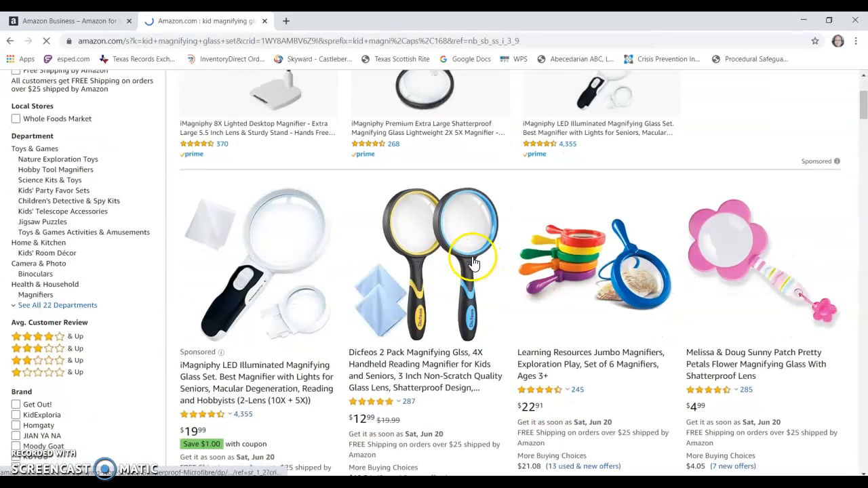
left_click(572, 364)
mouse_move(375, 248)
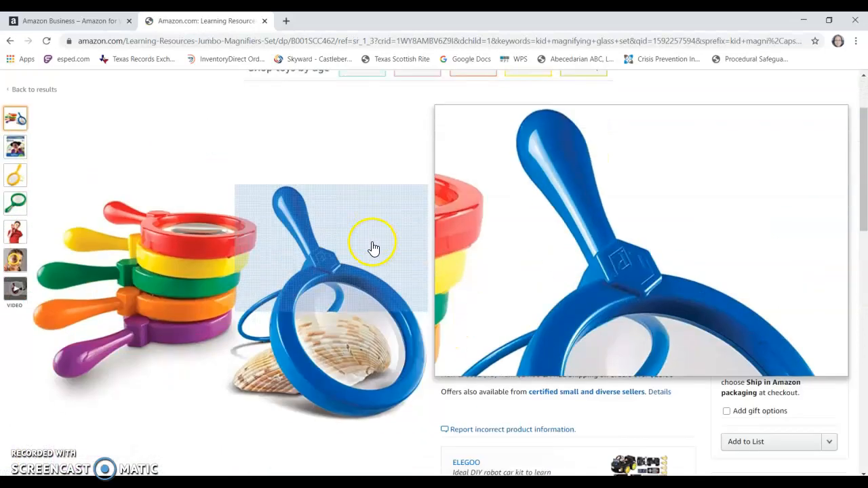
scroll(376, 247, "down", 1)
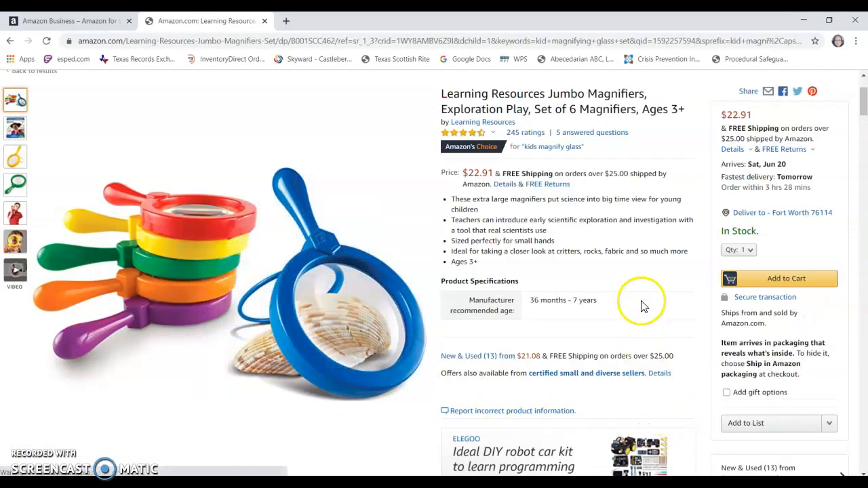
scroll(640, 275, "down", 1)
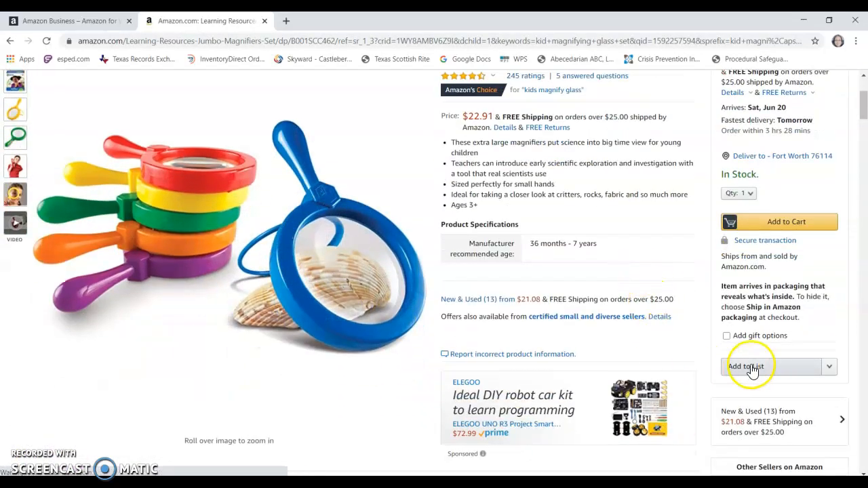
- Add the jumbo magnifiers to the CE 06/15/2020 list and continue shopping
left_click(830, 368)
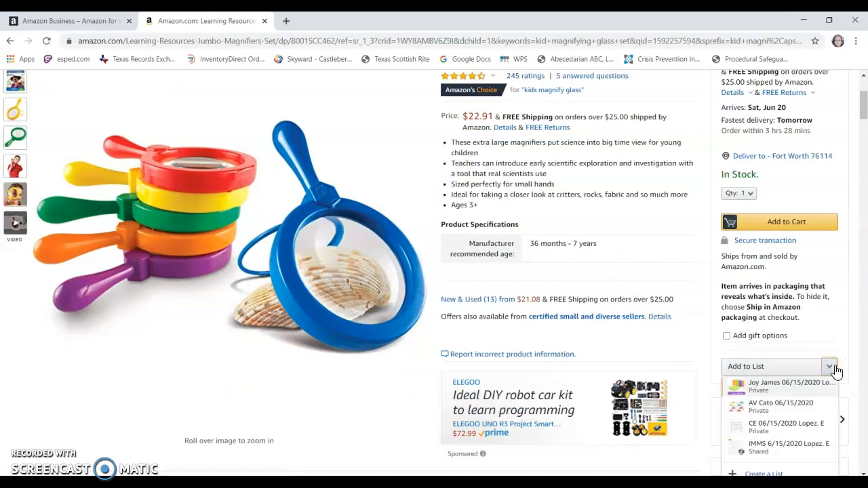
scroll(833, 370, "down", 2)
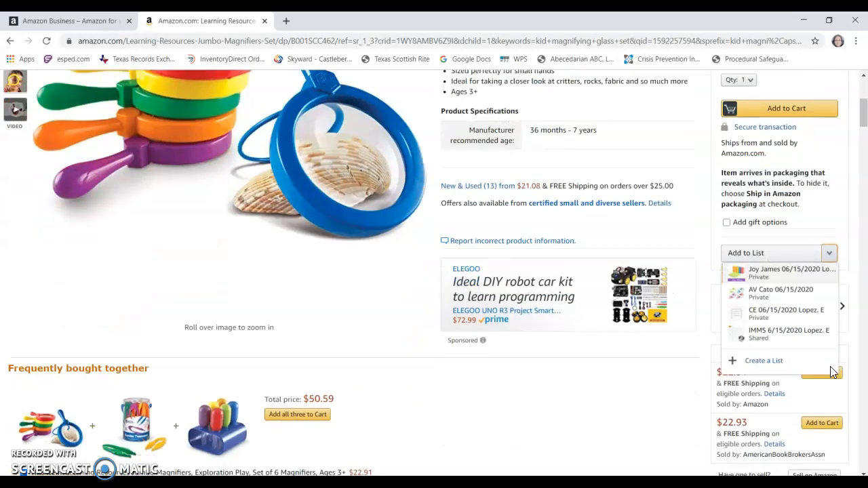
left_click(759, 313)
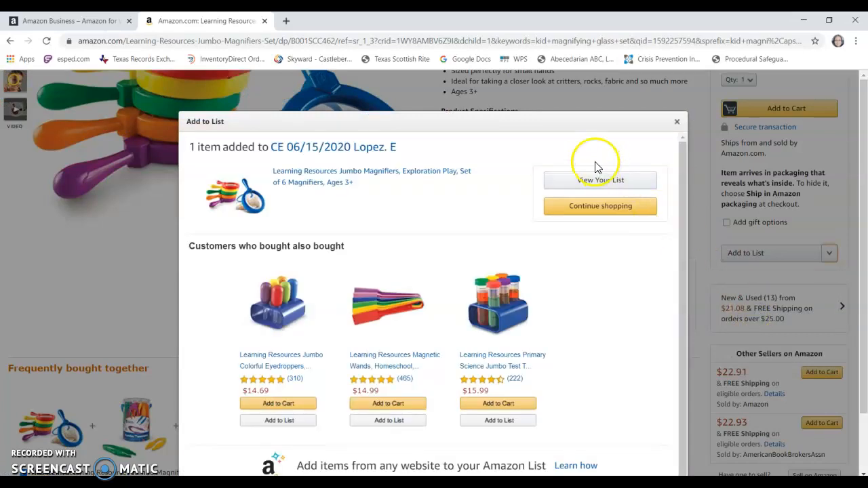
left_click(555, 216)
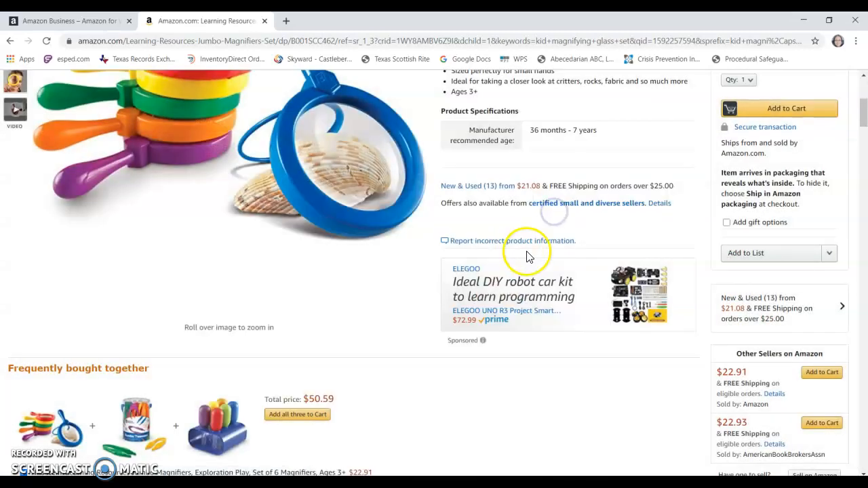
- Replace the search text and search Toys & Games for "glue for kids"
scroll(608, 232, "up", 4)
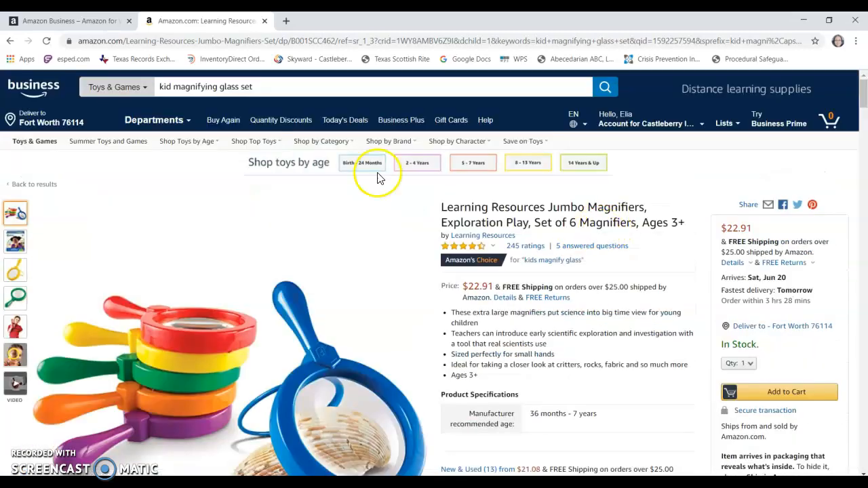
left_click(307, 90)
left_click_drag(290, 86, 126, 87)
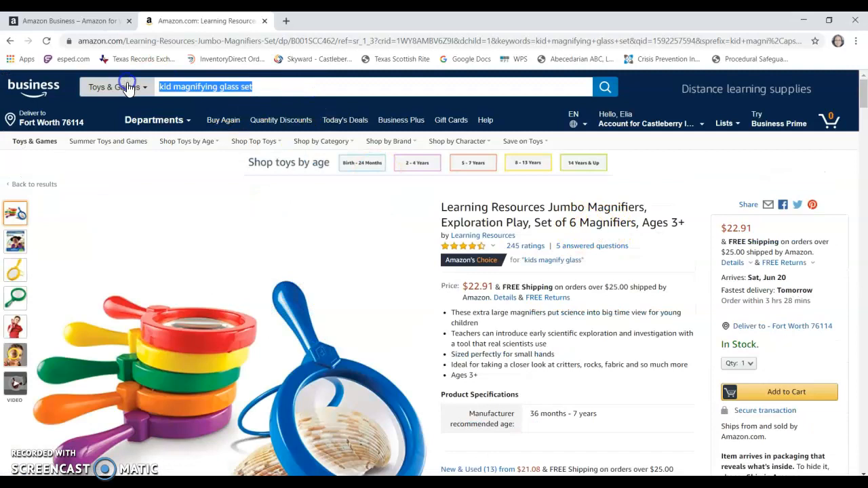
key("BackSpace")
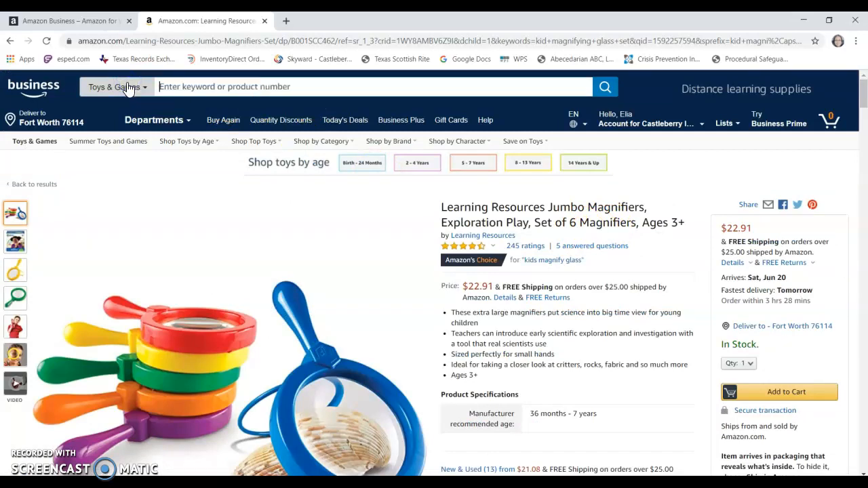
type("Glue")
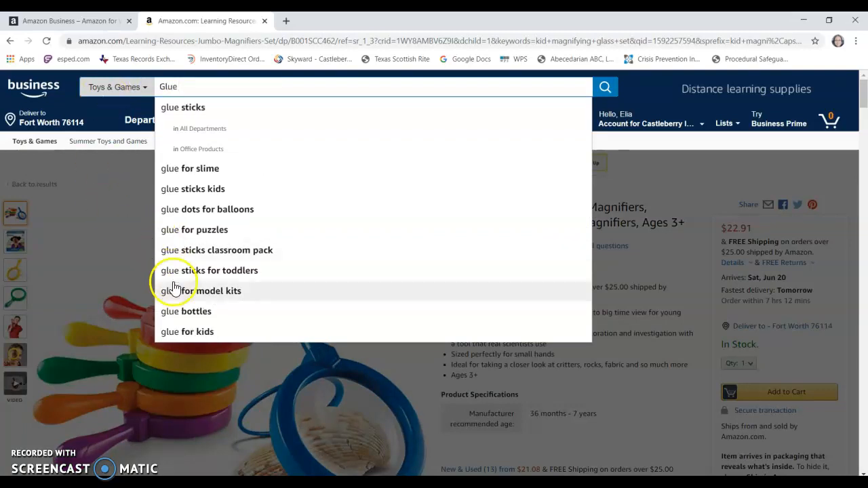
left_click(194, 332)
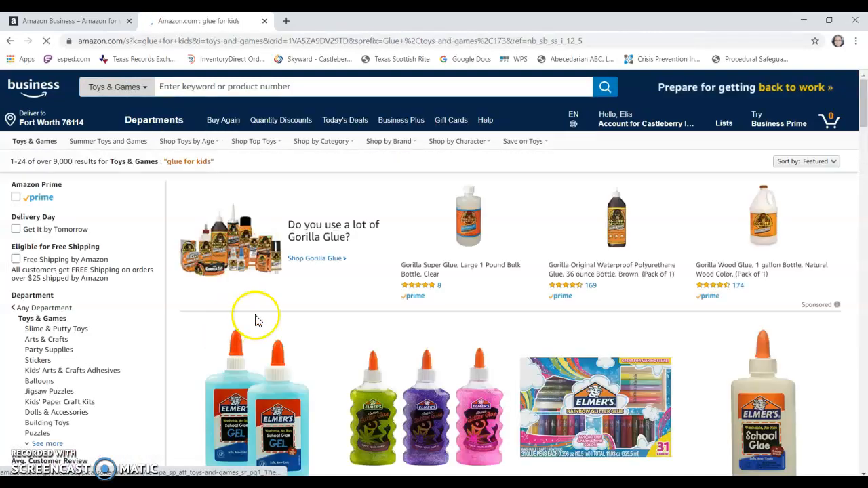
- Open the Elmer's Liquid Glitter Glue, Assorted Colors, 6 Ounces Each, 3 Count, from the glue results
scroll(262, 310, "down", 3)
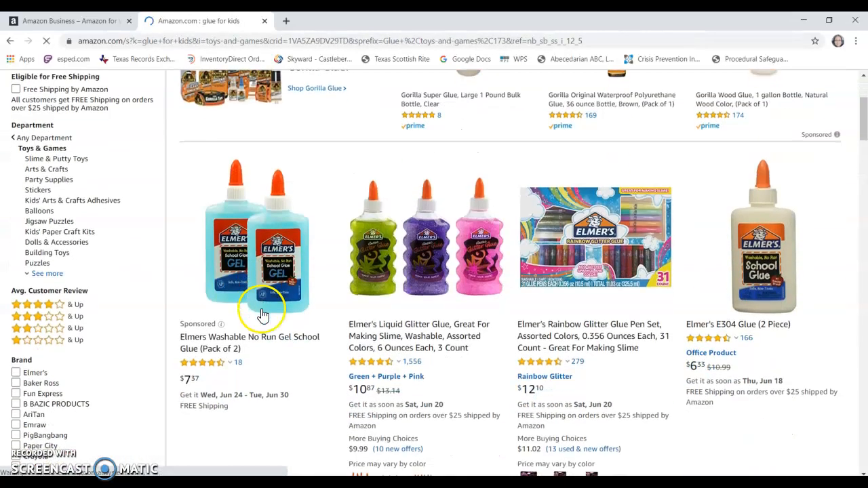
left_click(414, 339)
scroll(427, 319, "down", 2)
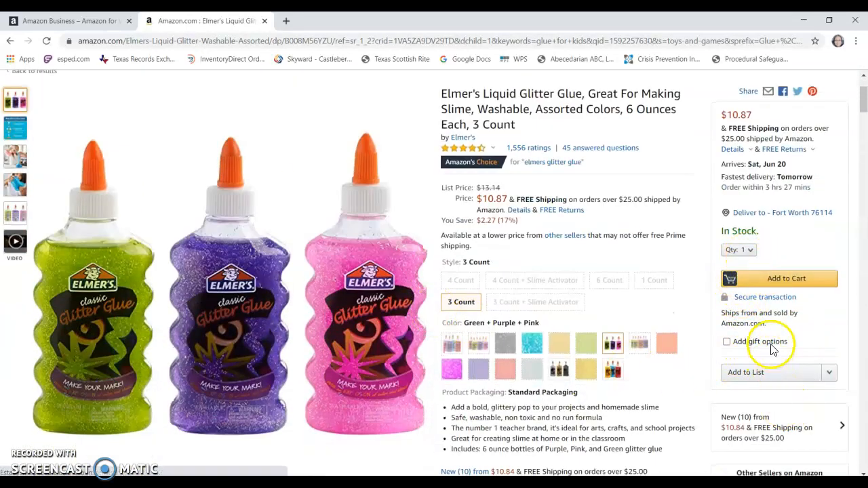
- Add the 3-count glitter glue to the CE 06/15/2020 list and continue shopping
left_click(831, 377)
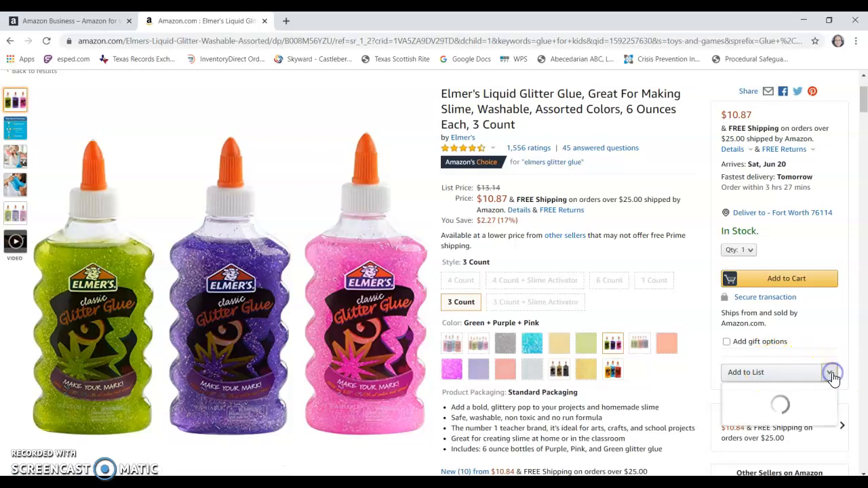
scroll(824, 359, "down", 1)
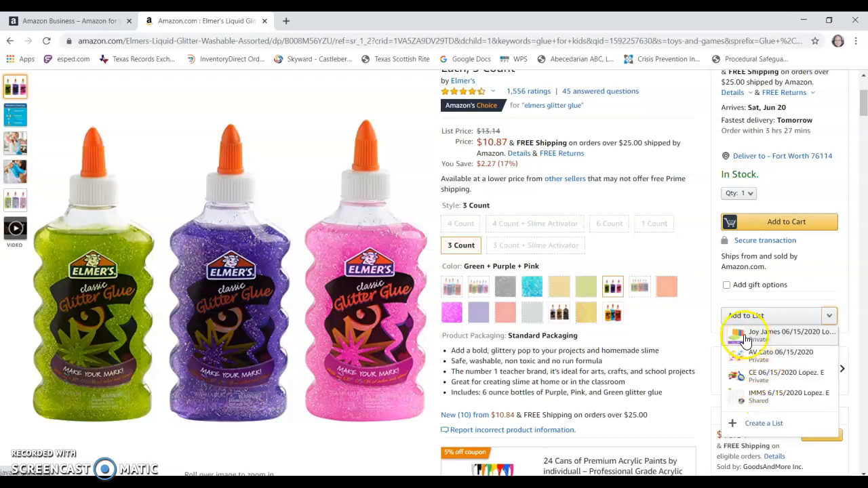
left_click(737, 380)
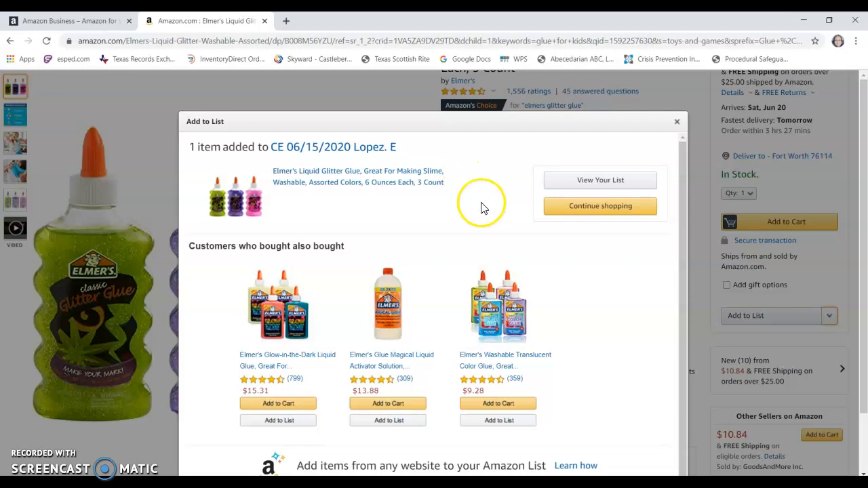
left_click(574, 209)
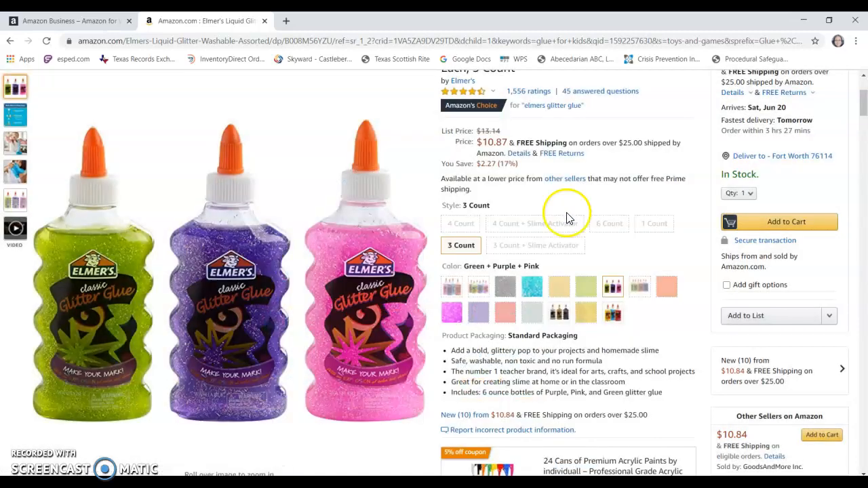
- Search Toys & Games for "scissors for kids" using the suggested search term
scroll(468, 186, "up", 3)
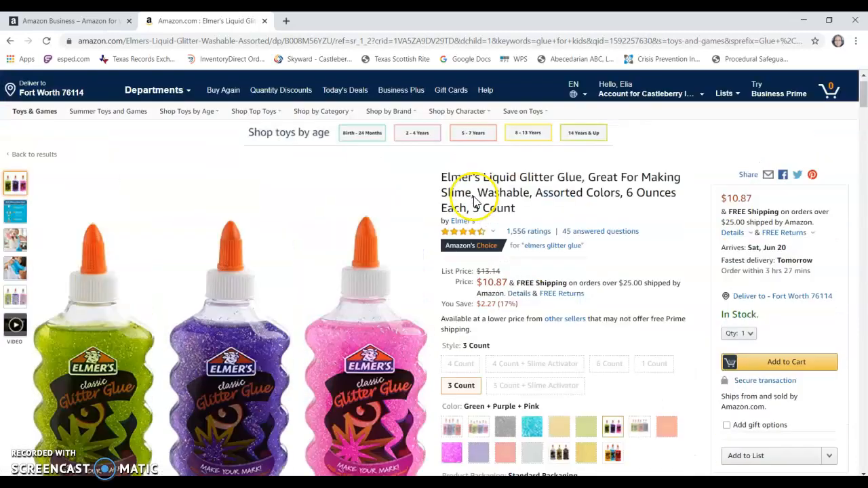
left_click_drag(224, 87, 149, 88)
key("BackSpace")
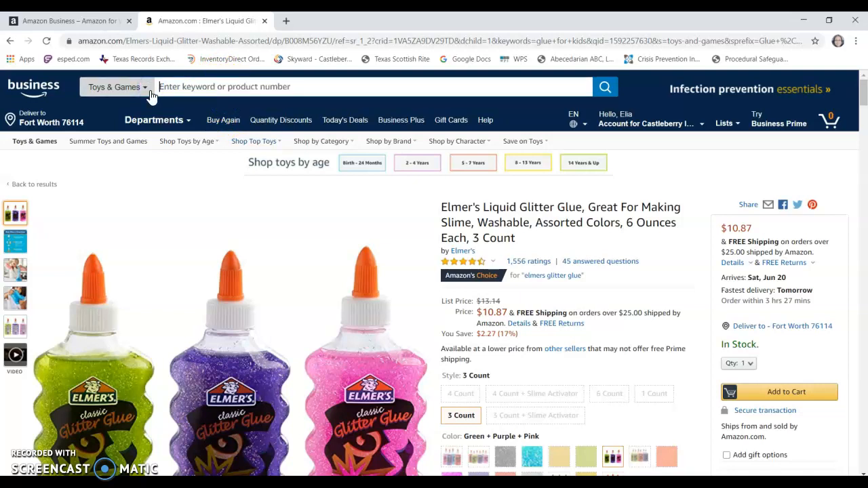
type("sciss")
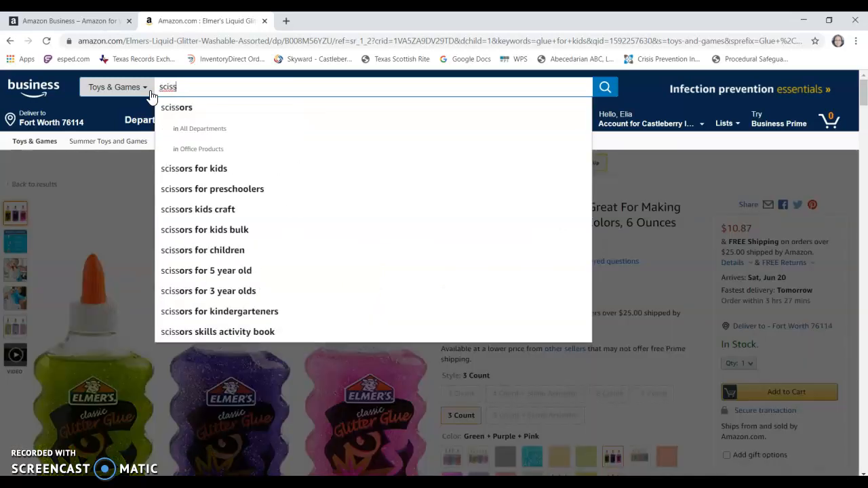
left_click(200, 168)
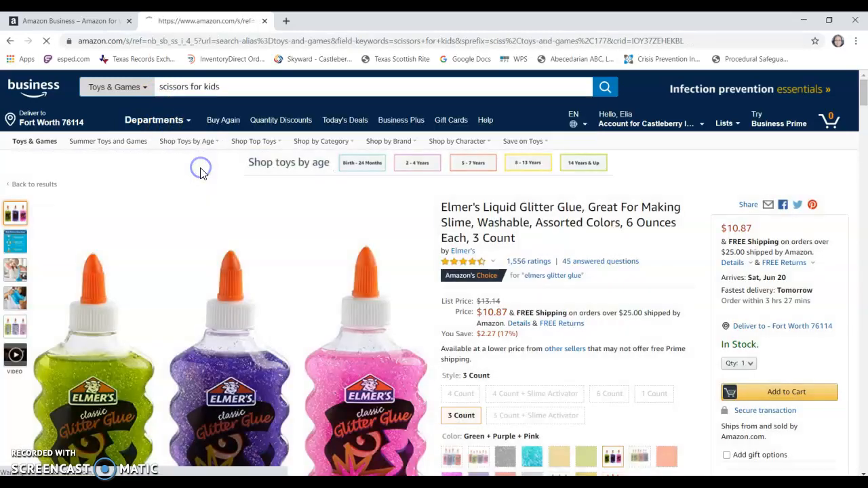
- Open the Stanley Minnow 5-Inch Pointed Tip Kids Scissors, 8 Pack, from the search results
scroll(298, 251, "down", 3)
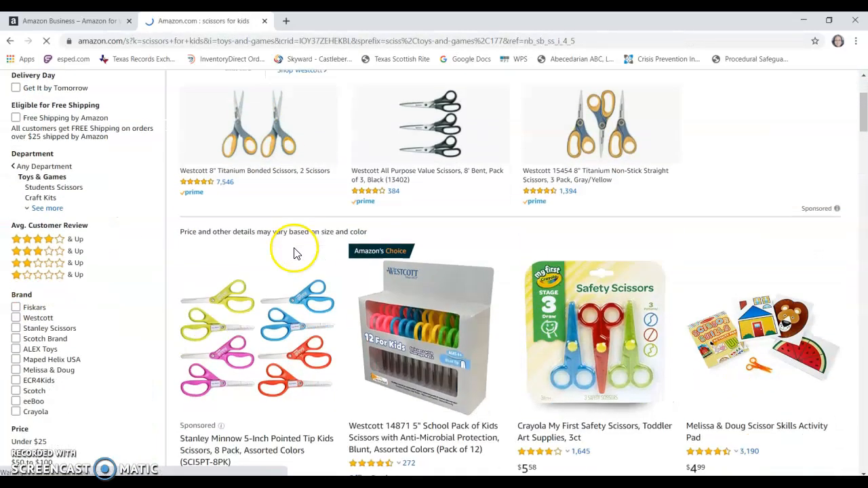
scroll(290, 251, "down", 2)
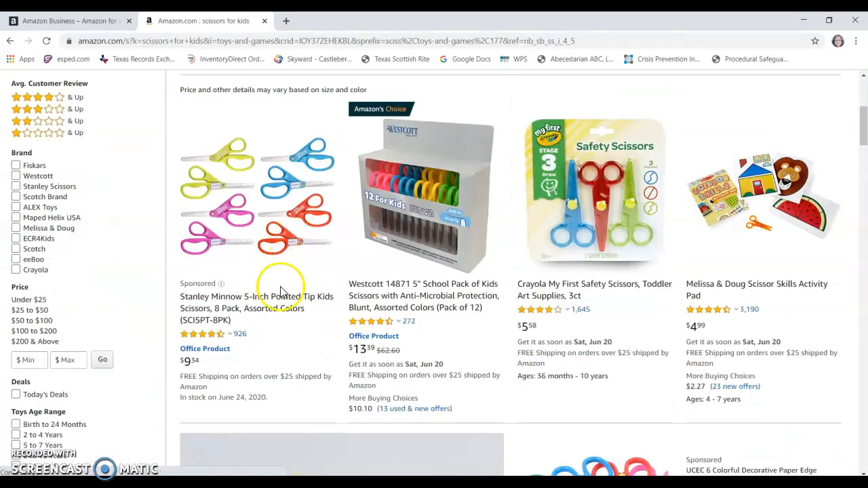
left_click(237, 313)
scroll(542, 262, "down", 1)
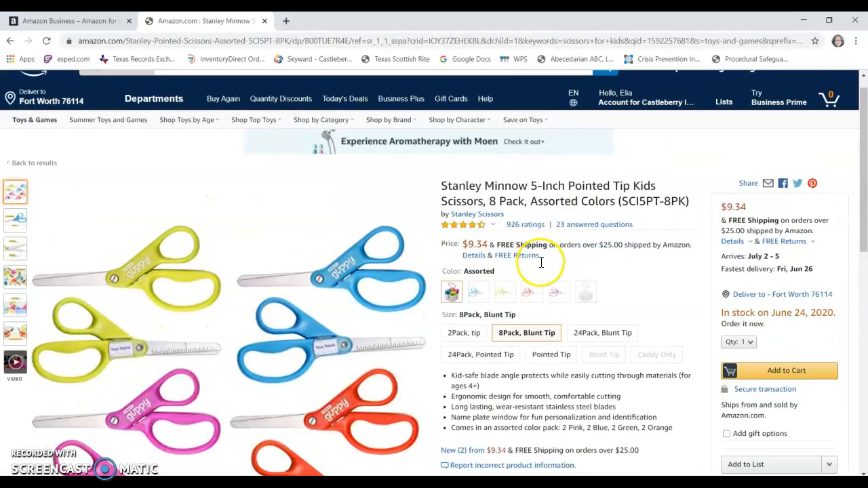
- Add the Stanley kids scissors to the CE 06/15/2020 list and view that list
scroll(541, 262, "down", 2)
left_click(829, 317)
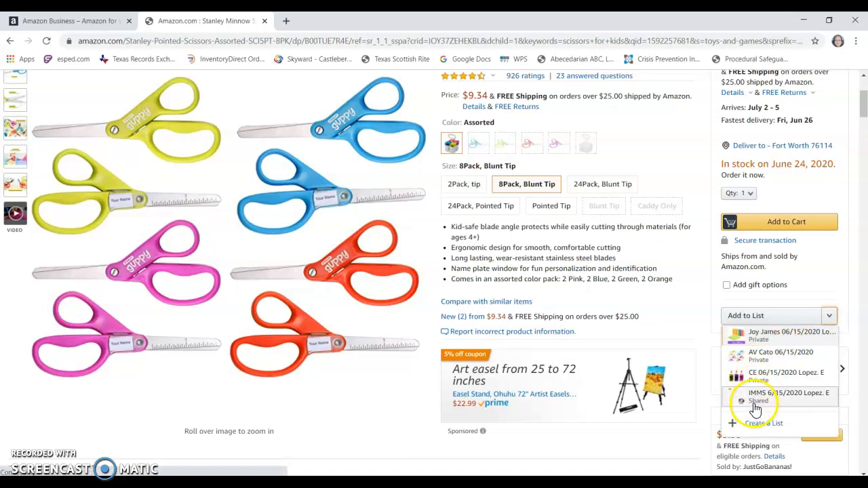
left_click(756, 381)
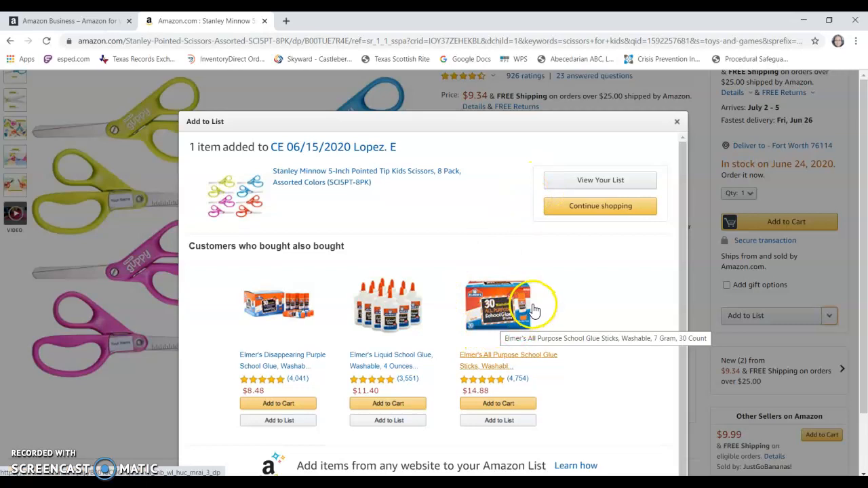
left_click(578, 184)
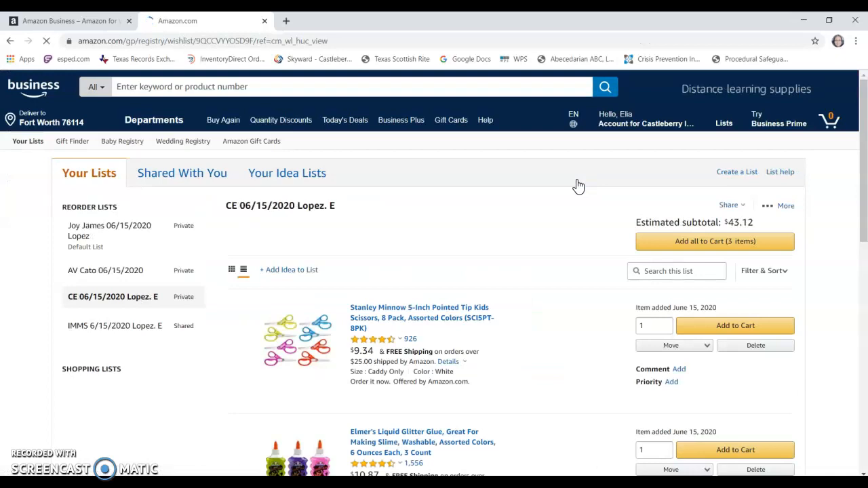
- Review the listed items and save the comment "Science Project Need July 16" on the Stanley Minnow scissors
scroll(579, 185, "down", 1)
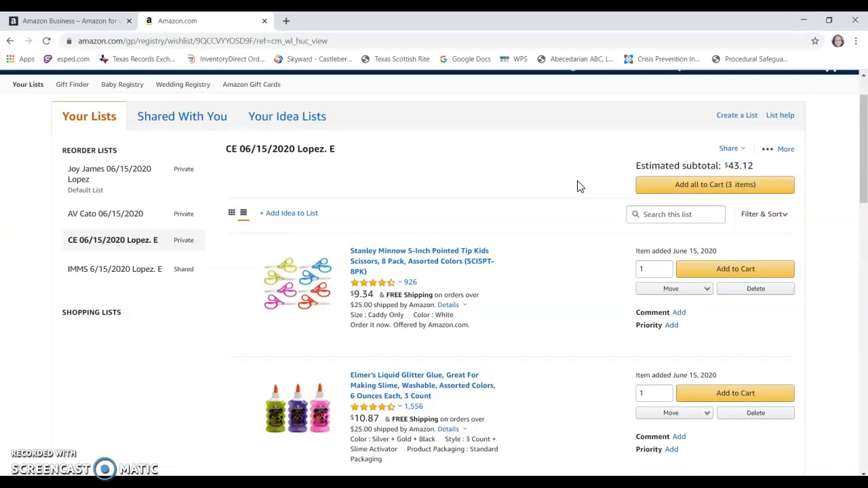
scroll(579, 185, "down", 1)
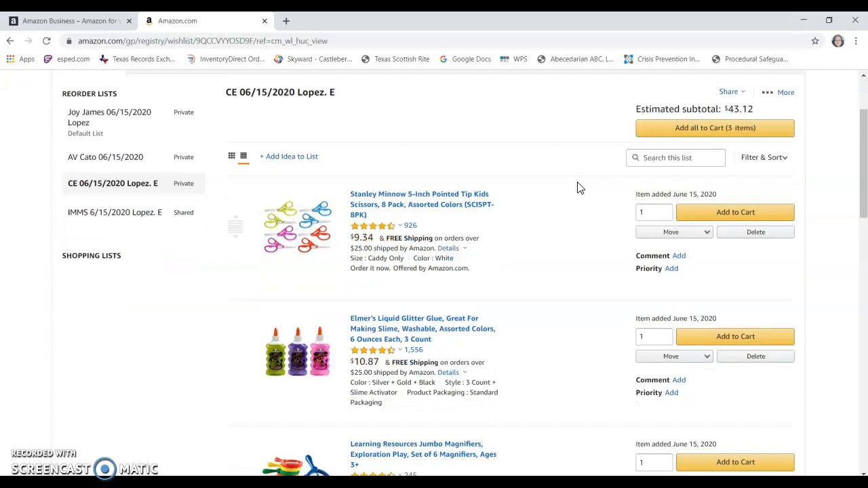
left_click(568, 240)
scroll(563, 265, "down", 2)
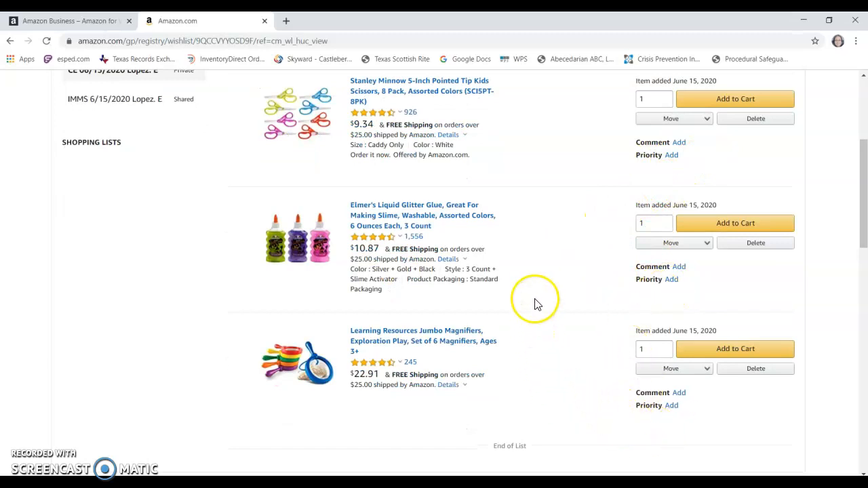
scroll(535, 303, "up", 1)
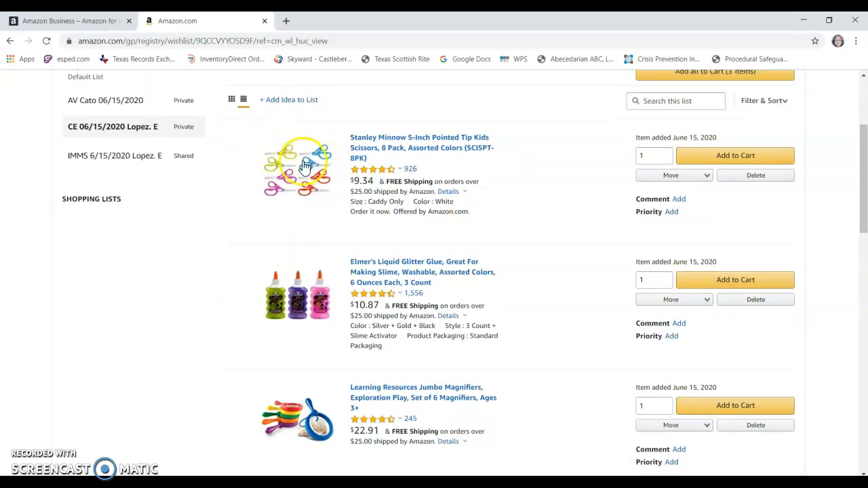
left_click(679, 200)
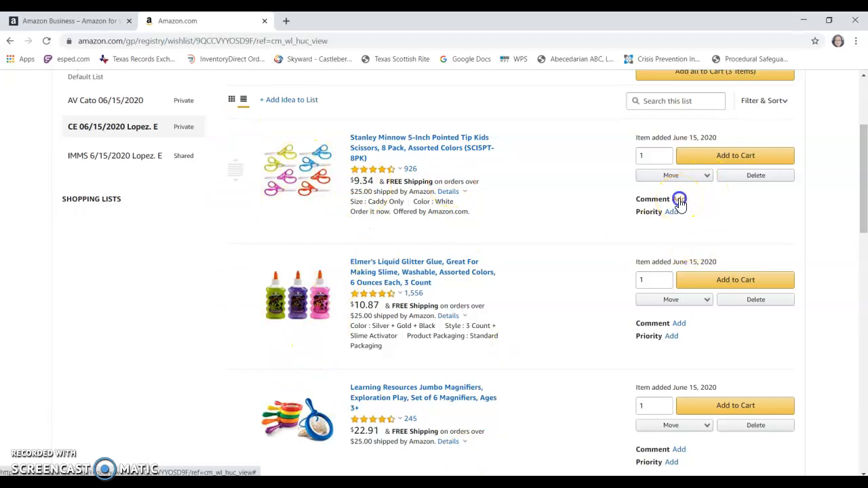
left_click(669, 222)
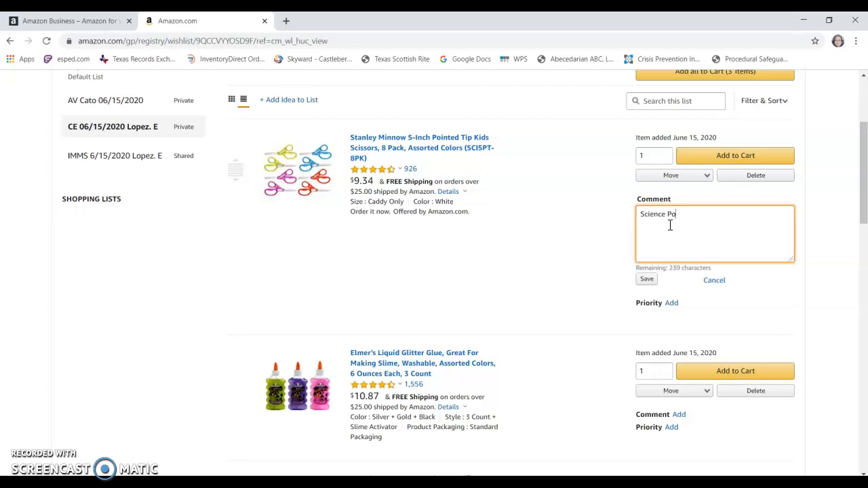
type("roject Need July 16")
left_click(648, 279)
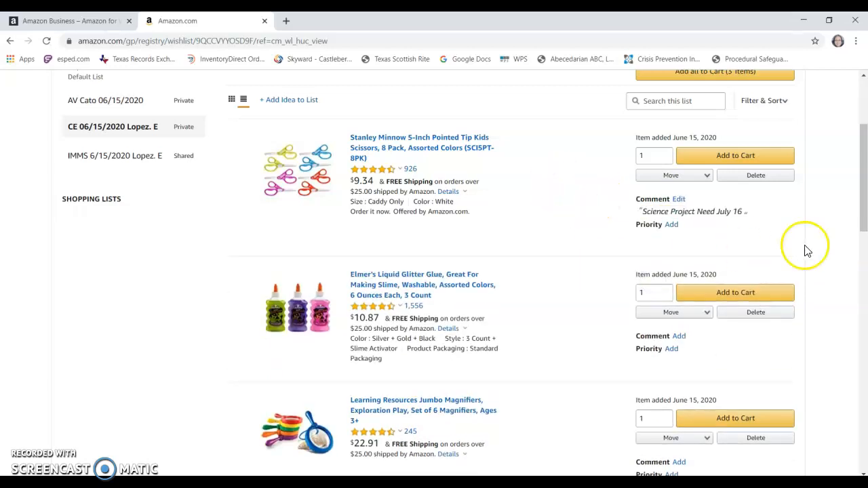
- Set the priority of the Stanley Minnow scissors to High
left_click(669, 226)
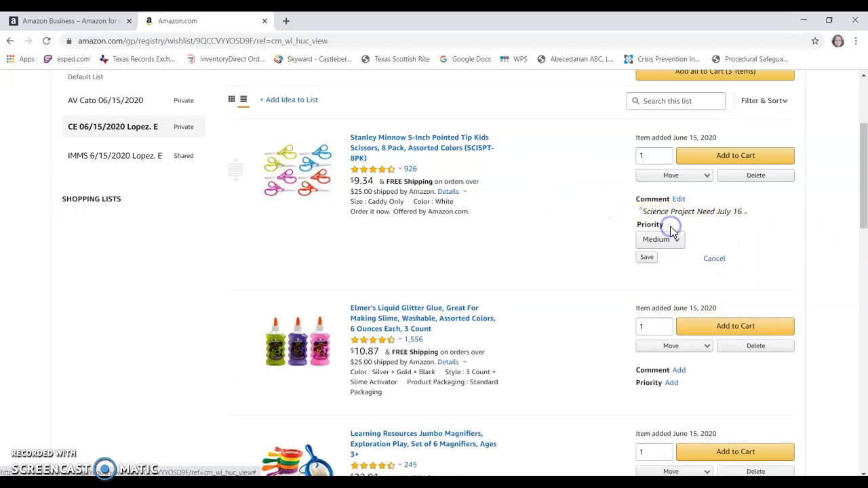
left_click(668, 246)
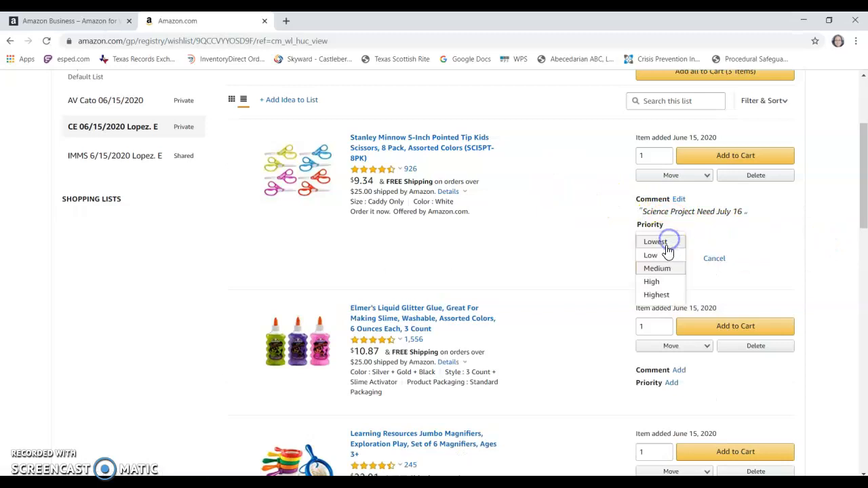
left_click(660, 284)
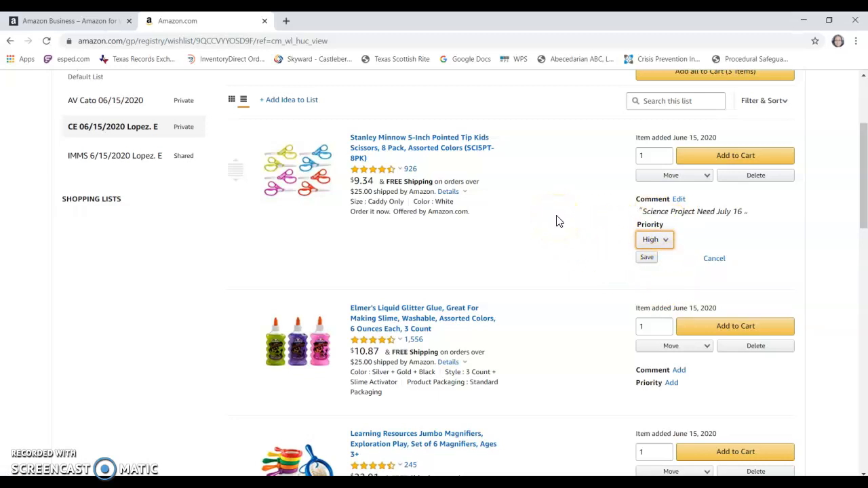
- Add and save the comment "Science Project July 16" on the Elmer's Liquid Glitter Glue
scroll(554, 228, "down", 1)
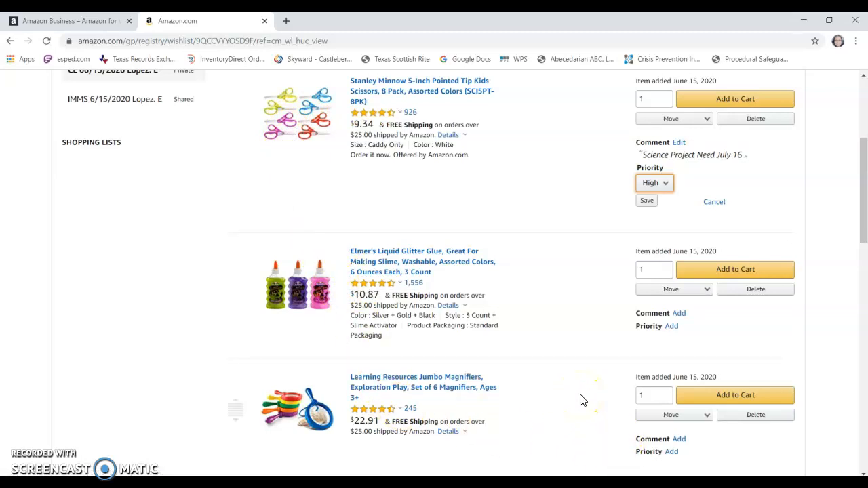
left_click(586, 389)
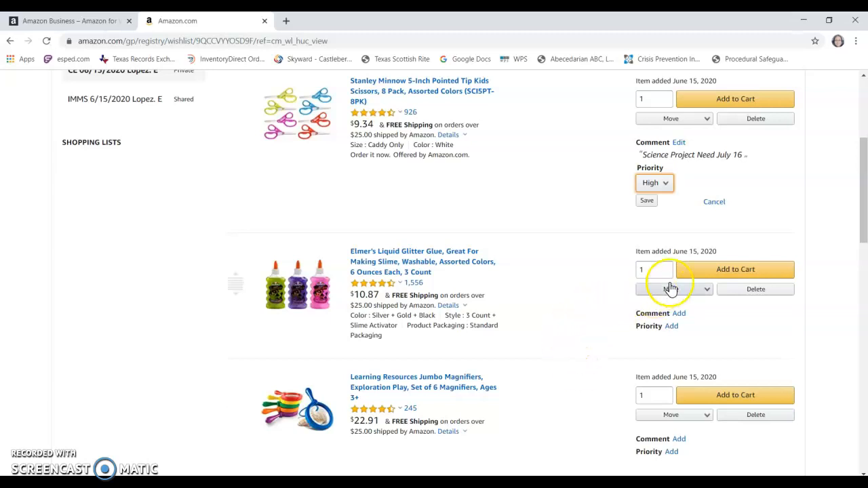
left_click(682, 315)
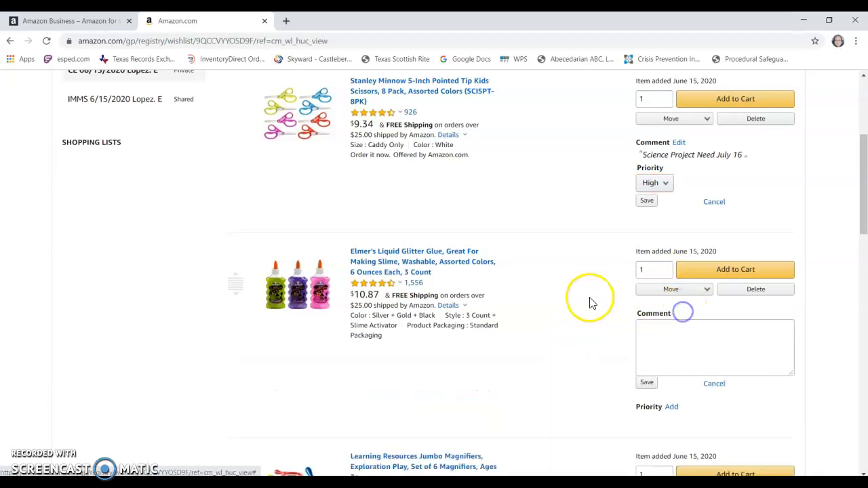
left_click(662, 328)
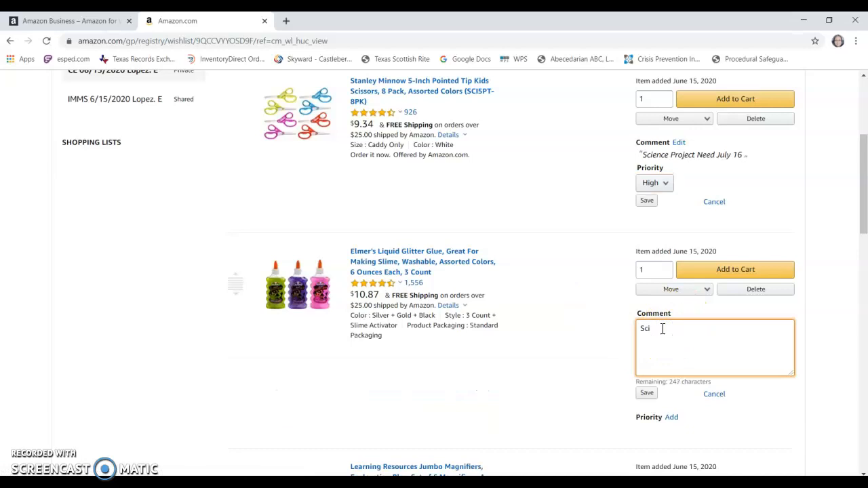
type("Science Por")
left_click(677, 349)
left_click(647, 393)
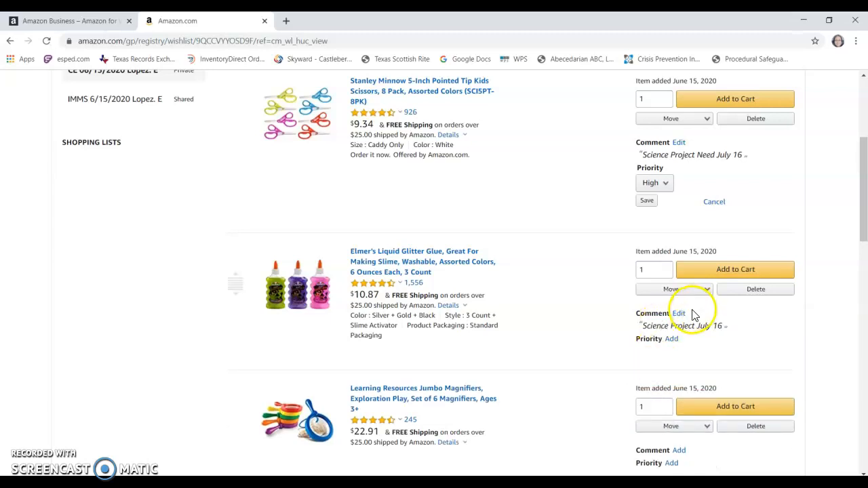
- Save the default priority on the Elmer's Liquid Glitter Glue and set the Learning Resources Jumbo Magnifiers' priority to Low
left_click(671, 339)
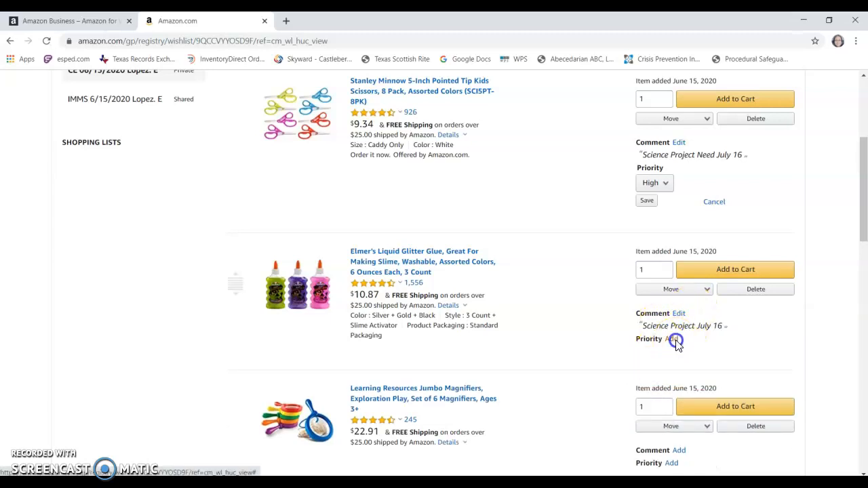
left_click(646, 371)
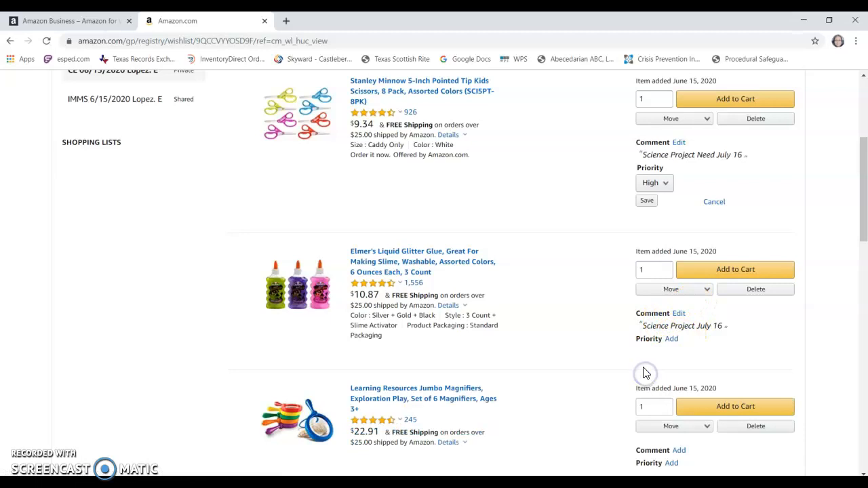
scroll(576, 319, "down", 2)
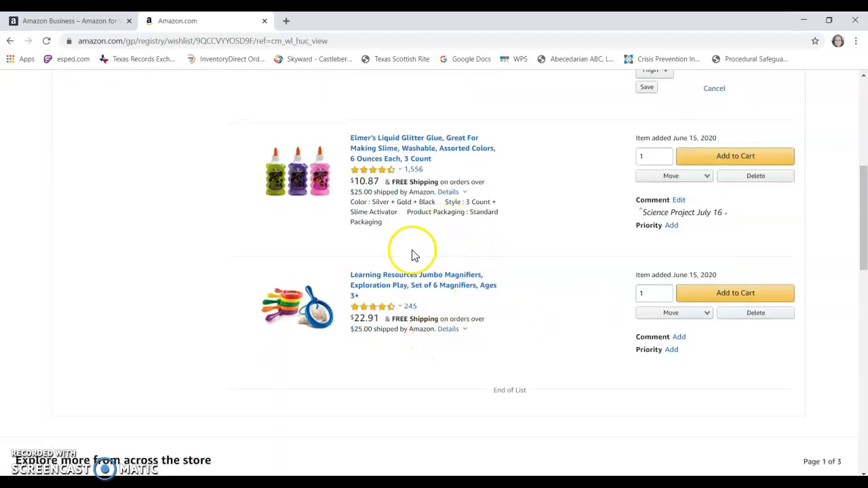
left_click(672, 350)
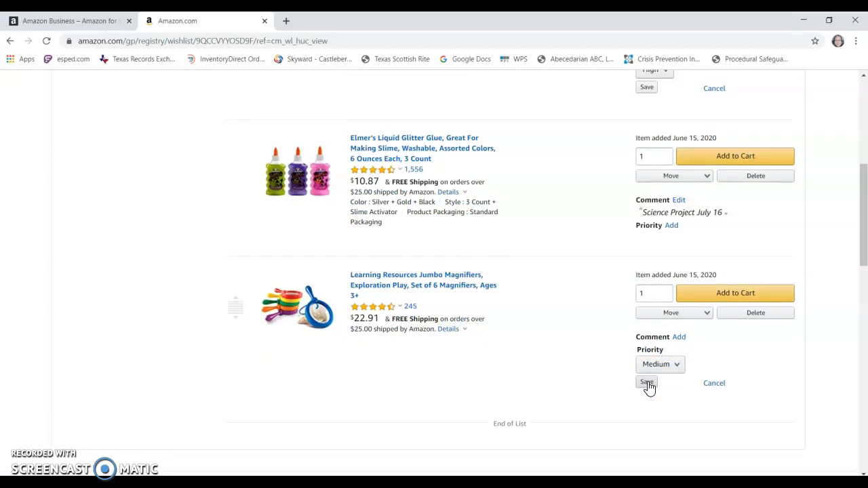
left_click(671, 367)
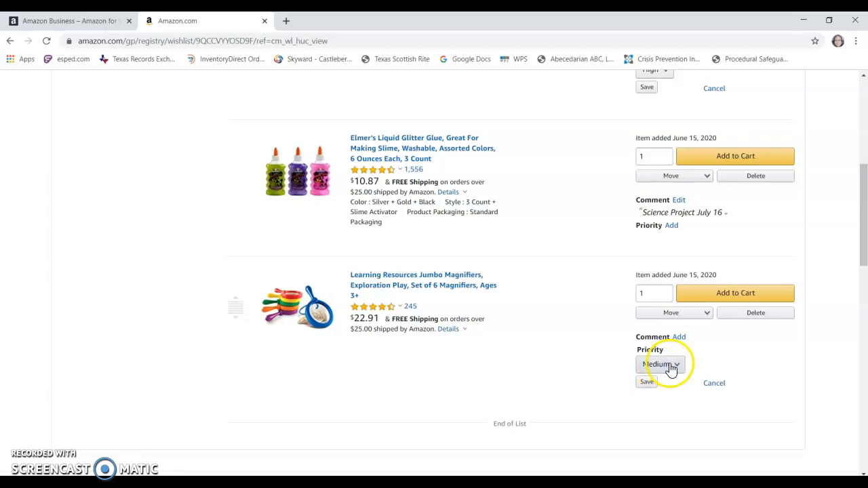
left_click(668, 364)
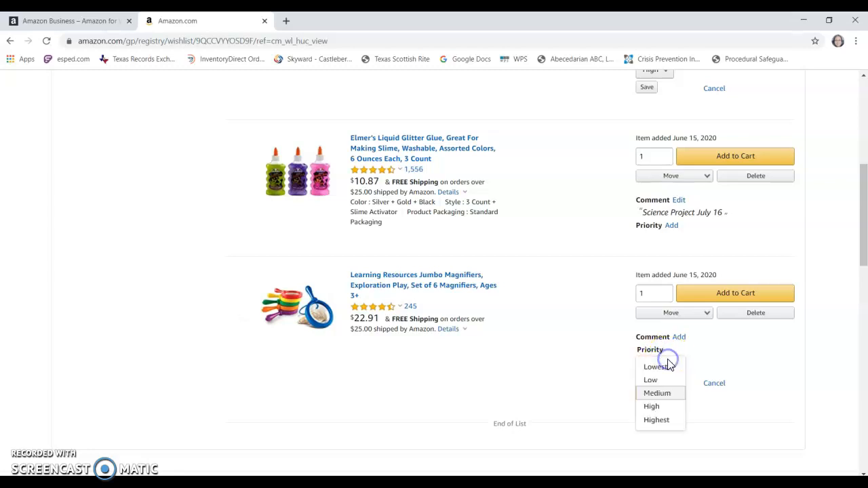
left_click(658, 382)
left_click(657, 382)
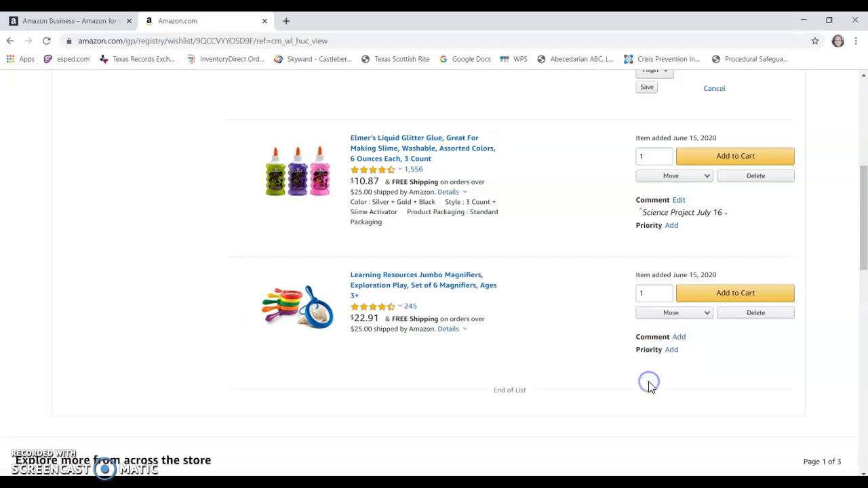
- Add and save the comment "For Class use" on the Learning Resources Jumbo Magnifiers
left_click(680, 337)
left_click(692, 351)
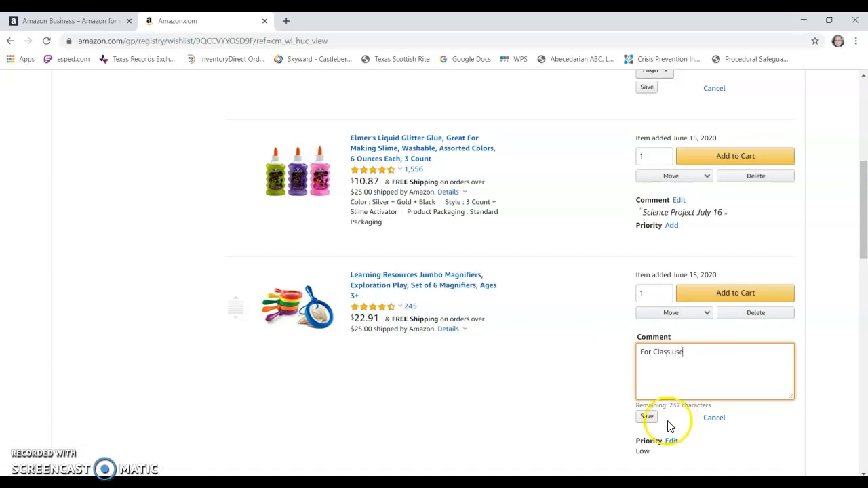
left_click(647, 416)
- Set the quantity of the Stanley Minnow scissors to 3
scroll(574, 310, "down", 3)
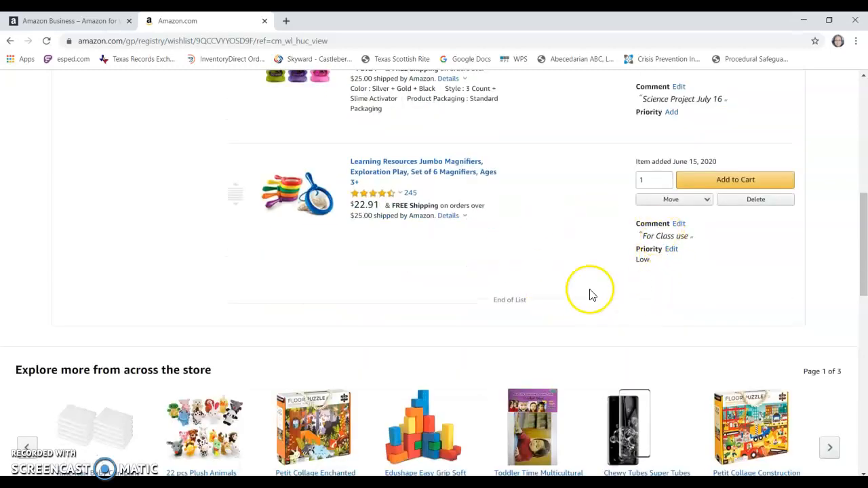
scroll(599, 272, "up", 4)
scroll(352, 192, "up", 1)
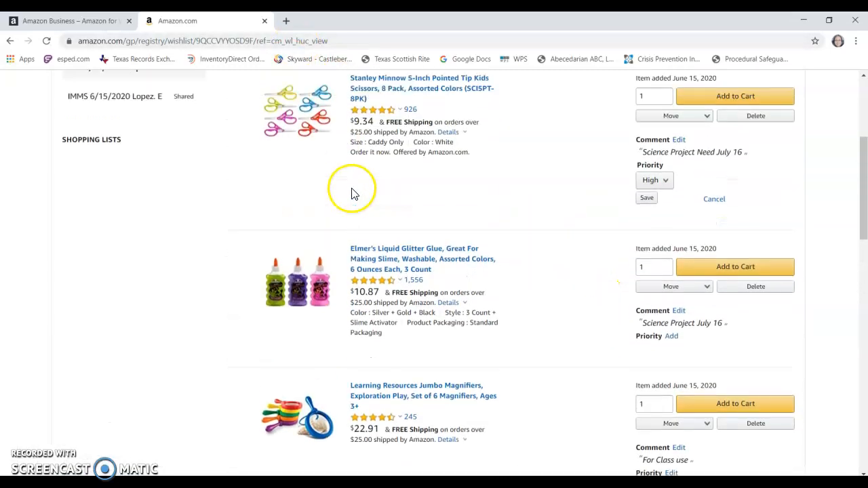
double_click(651, 99)
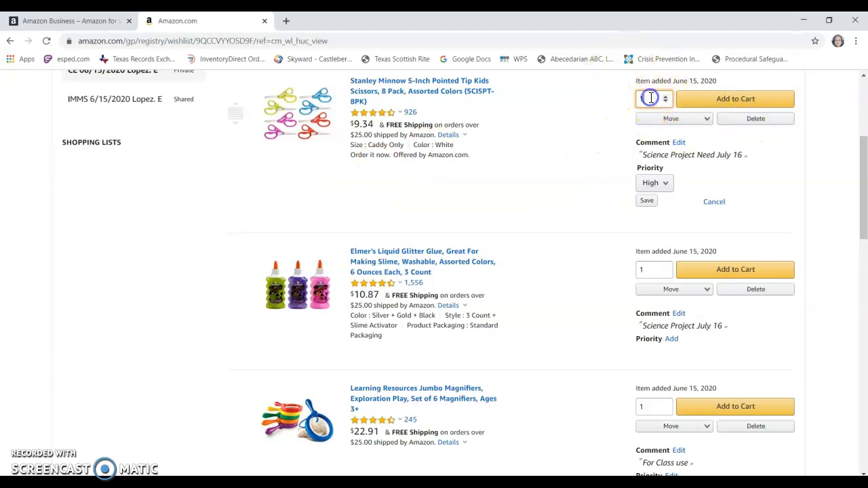
type("3")
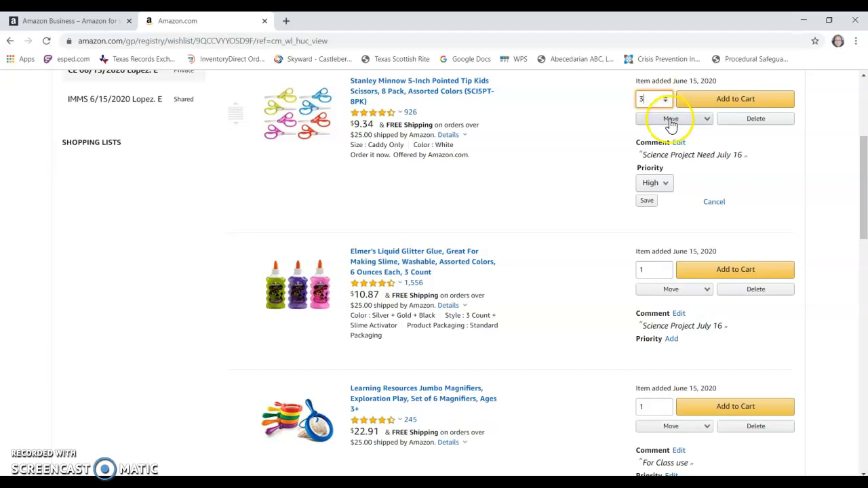
left_click(579, 127)
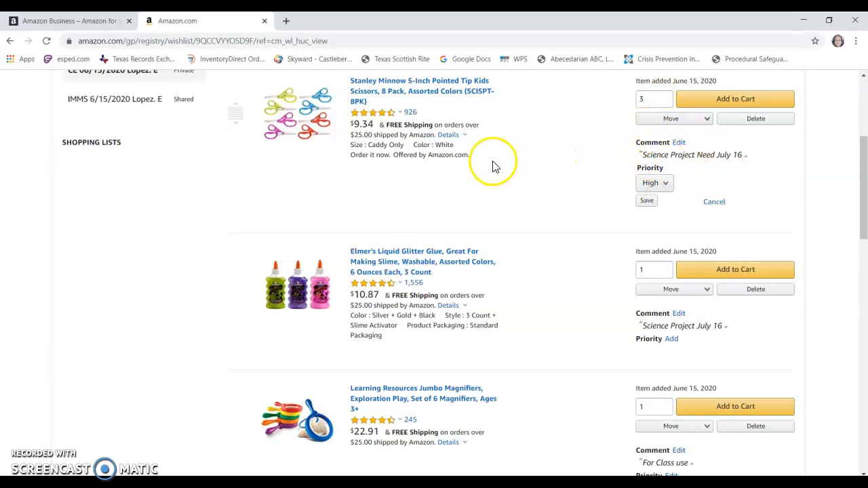
- Add a description to the CE 06/15/2020 list stating that it holds science project items for the teacher's class, and save the changes
scroll(495, 167, "up", 1)
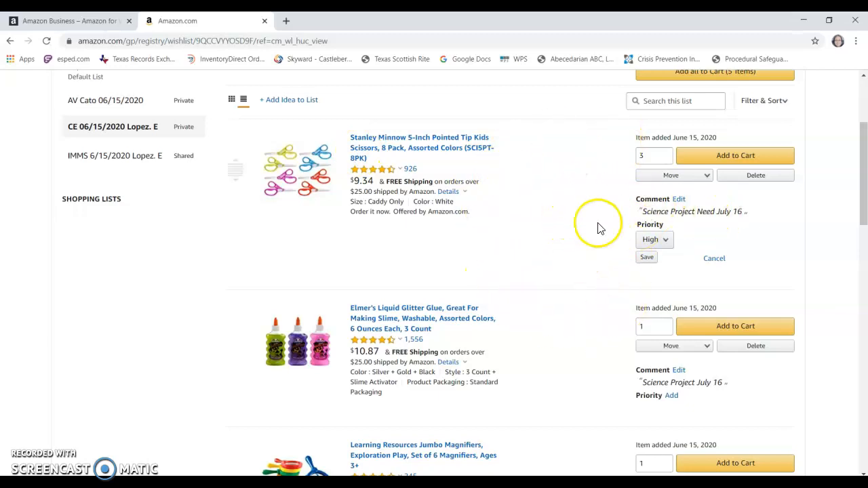
scroll(577, 237, "down", 2)
scroll(577, 236, "down", 2)
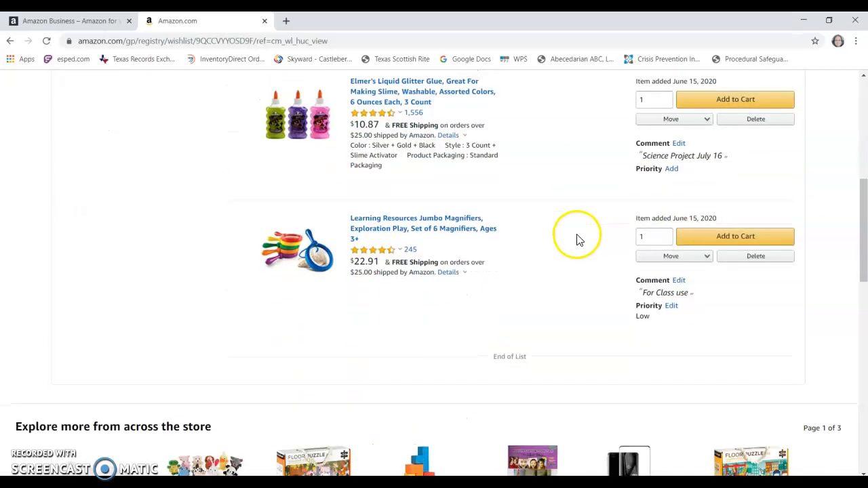
scroll(578, 239, "up", 5)
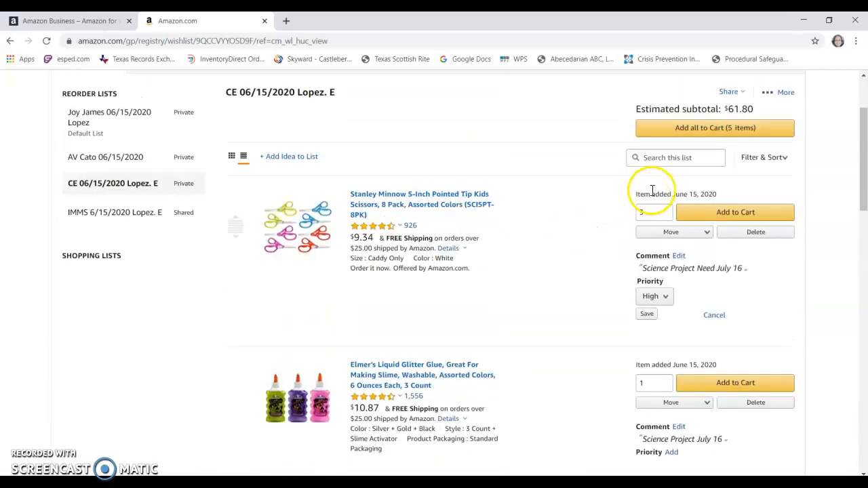
left_click(773, 94)
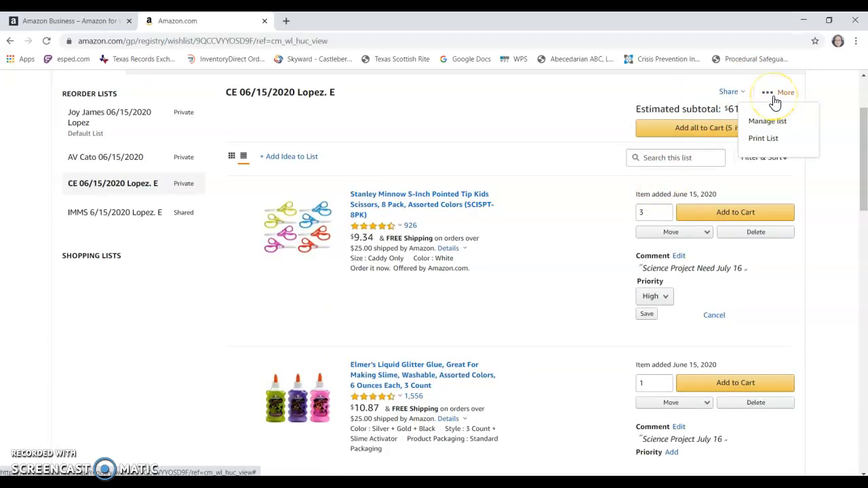
left_click(778, 123)
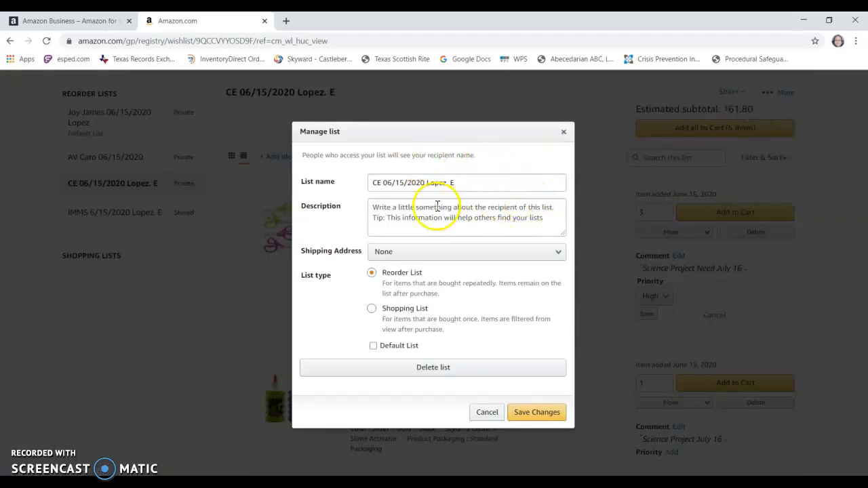
left_click(393, 215)
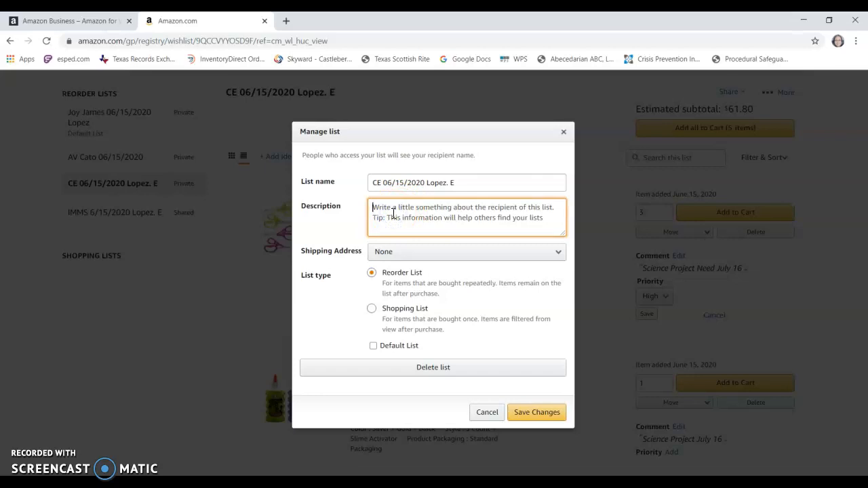
type("S")
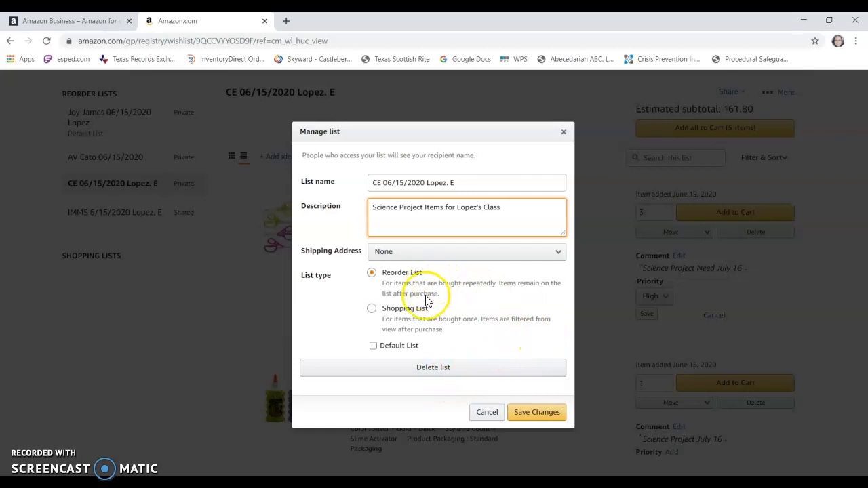
left_click(538, 413)
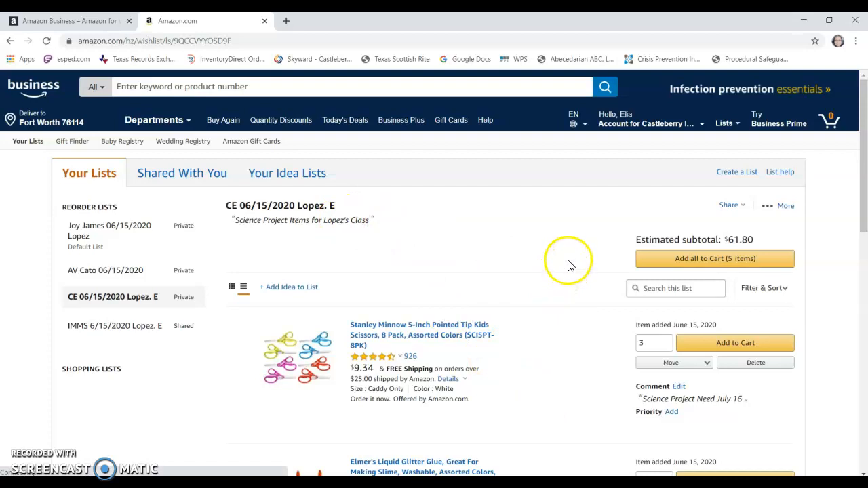
- Share the CE 06/15/2020 list with a school district coworker found by surname and save the sharing settings
scroll(569, 266, "down", 2)
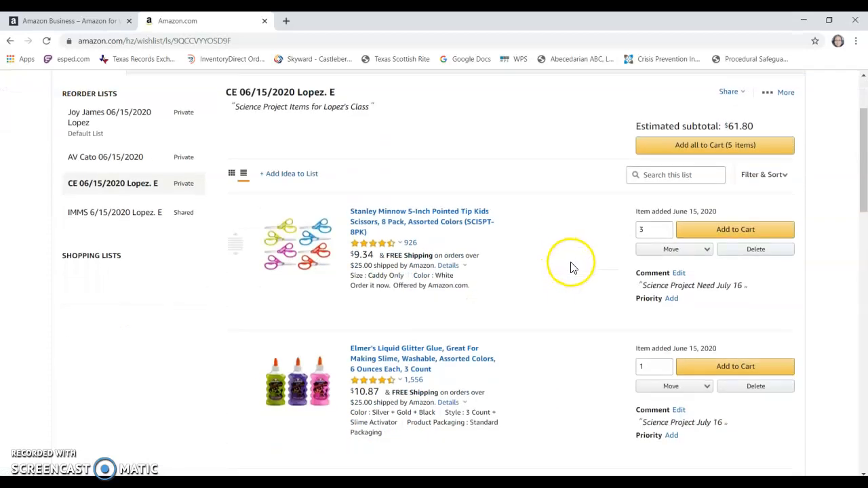
left_click(743, 95)
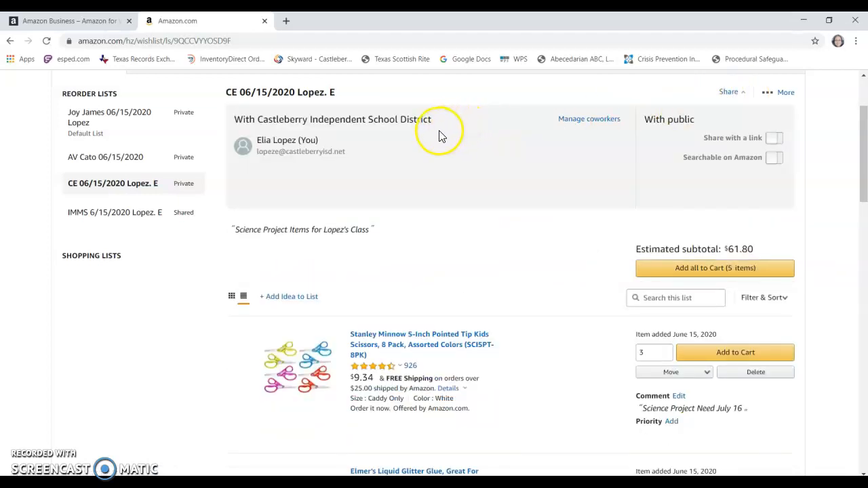
left_click(590, 121)
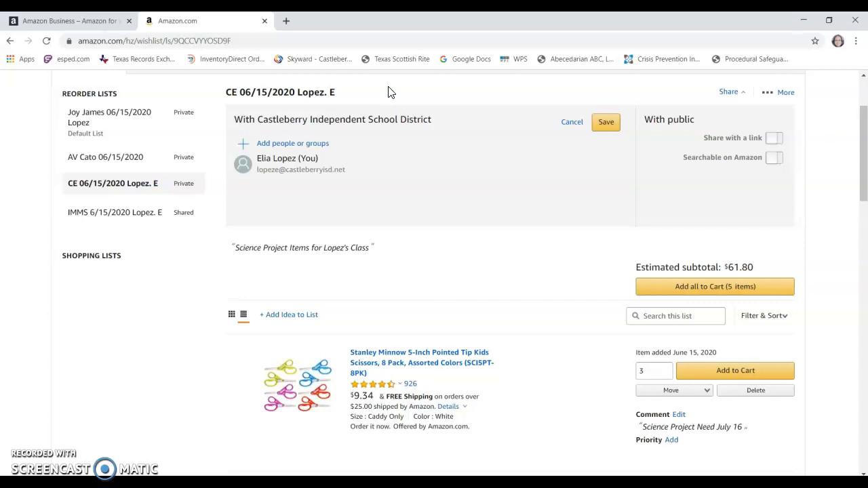
left_click(310, 143)
left_click(309, 147)
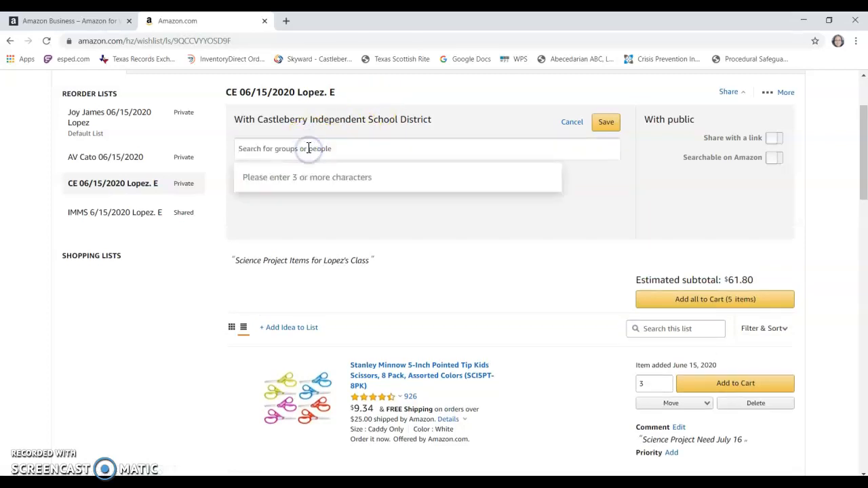
type("jameso")
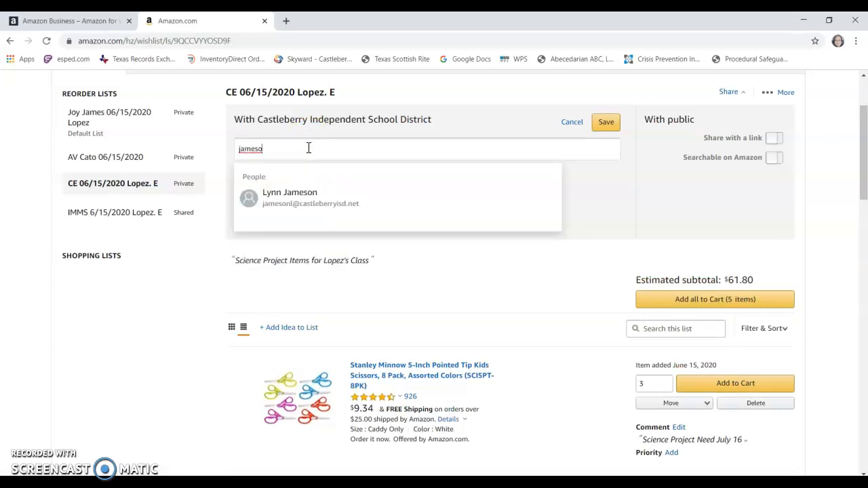
left_click(324, 197)
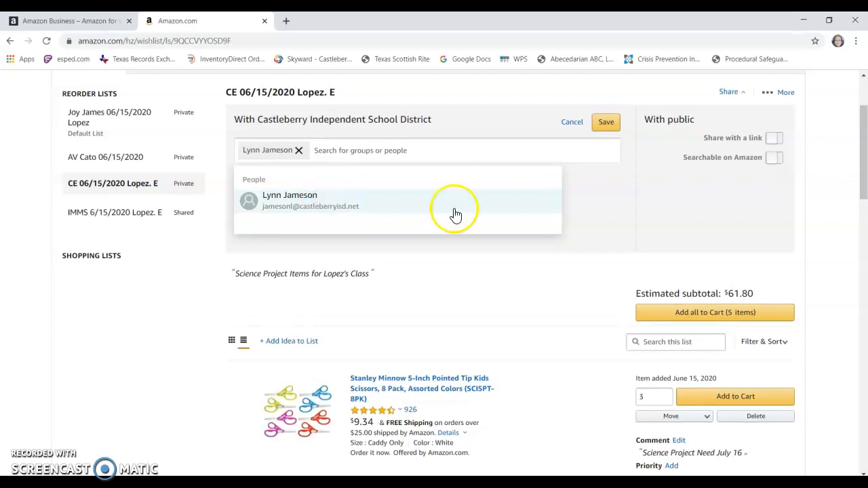
left_click(609, 123)
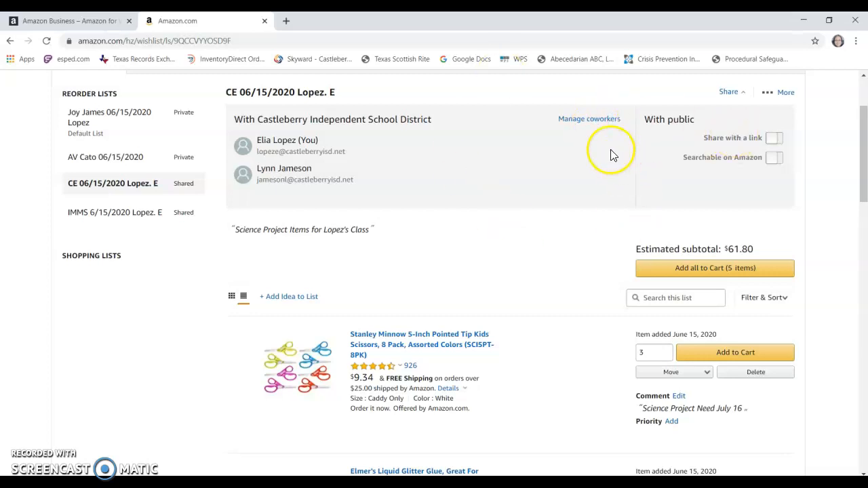
- Remove the added coworker from the list's sharing settings and save
left_click(573, 119)
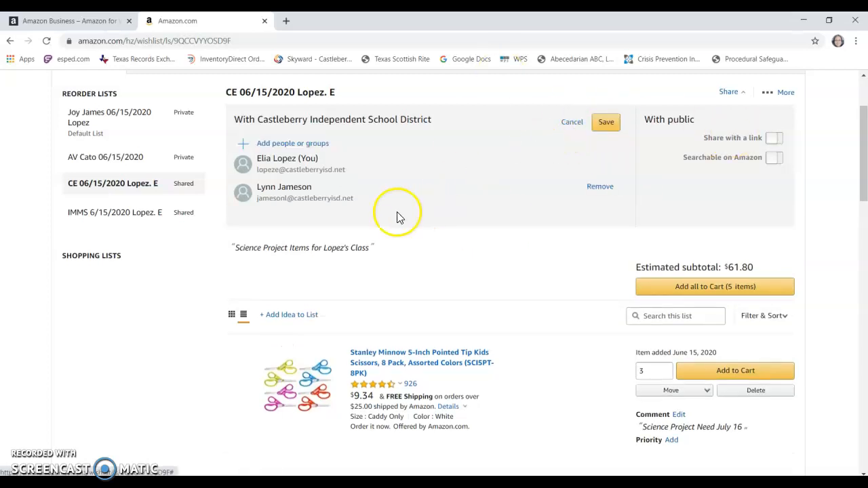
left_click(600, 187)
left_click(601, 124)
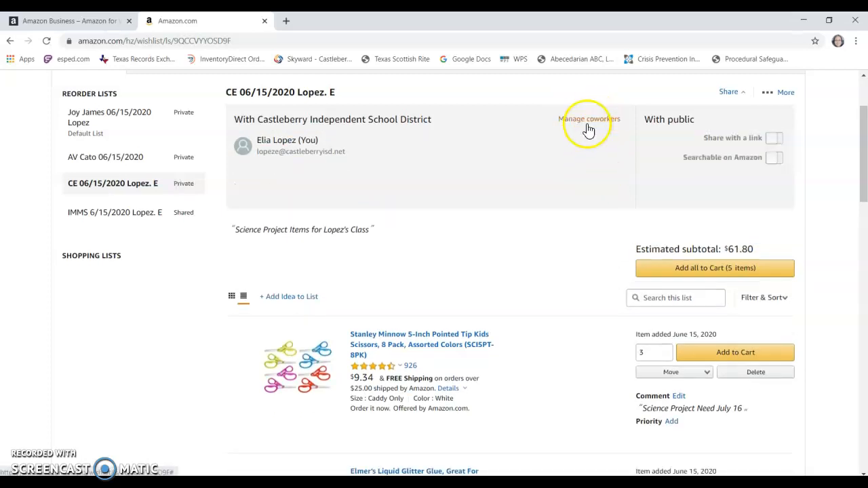
- Look over the CE 06/15/2020 list once more and sign out of the Amazon Business account
scroll(475, 228, "up", 1)
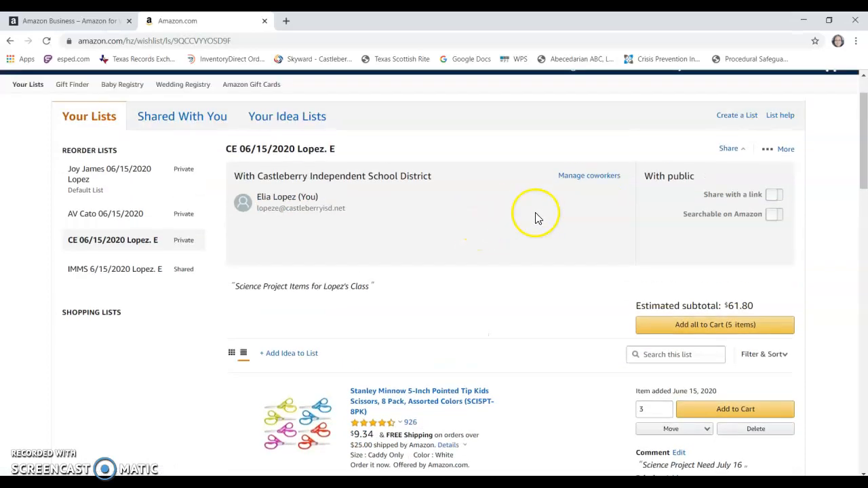
scroll(626, 304, "down", 2)
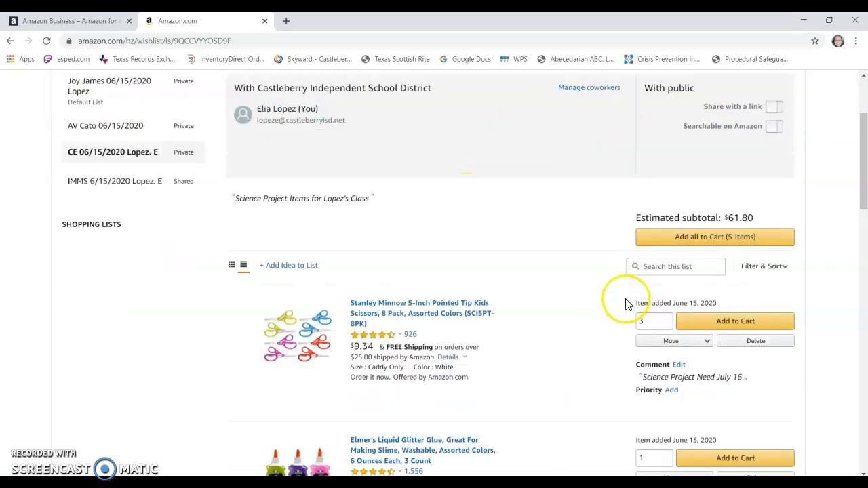
scroll(470, 237, "down", 5)
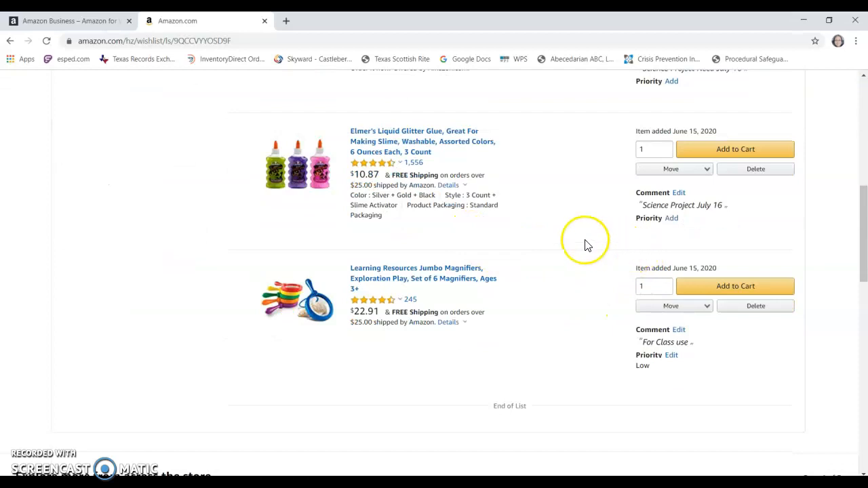
scroll(556, 241, "up", 6)
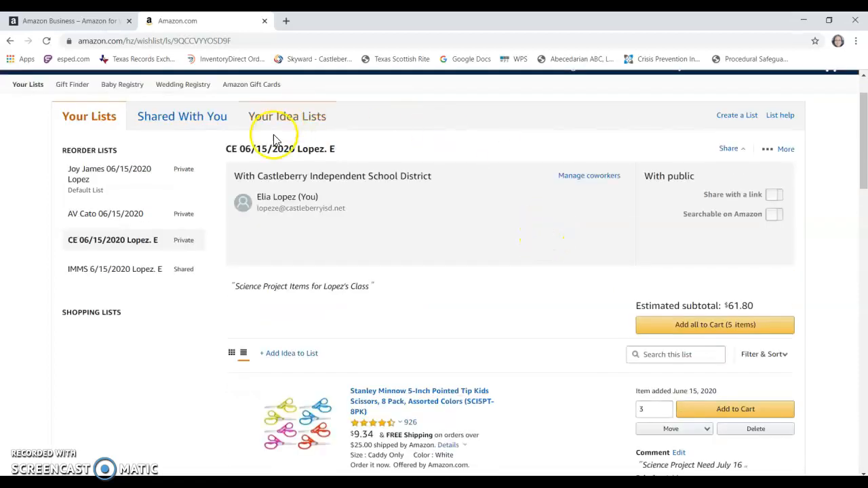
scroll(746, 179, "up", 1)
mouse_move(702, 136)
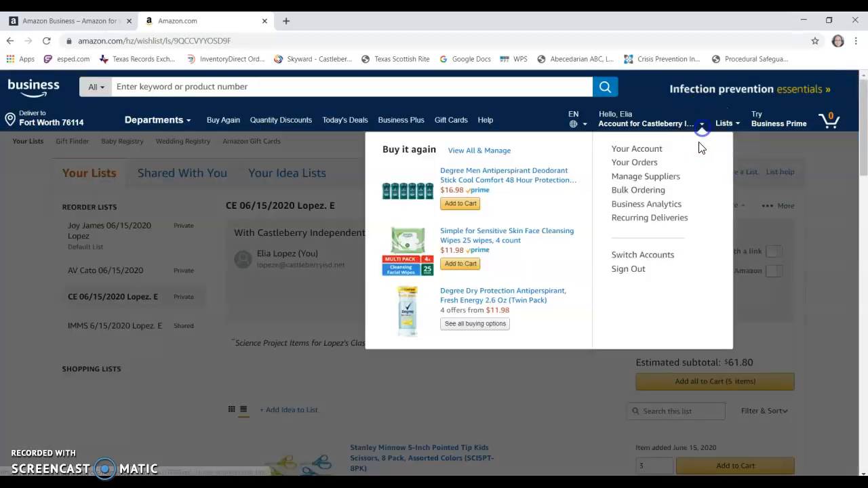
left_click(631, 269)
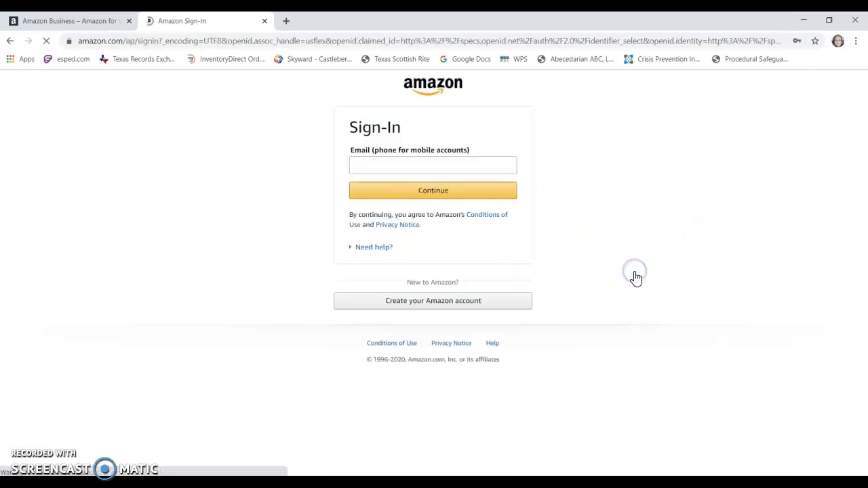